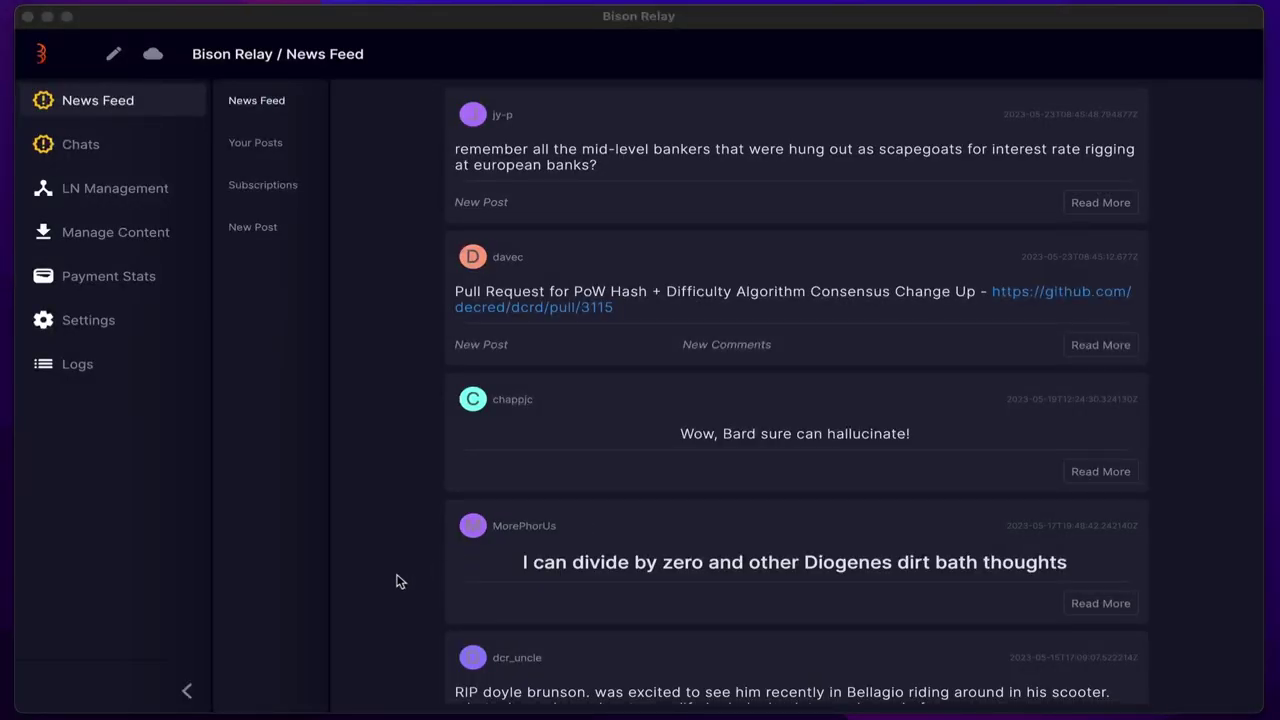
Go through Chats to LN Management and list the wallet accounts with their DCR balances
{"action": "left_click", "coordinate": [88, 155]}
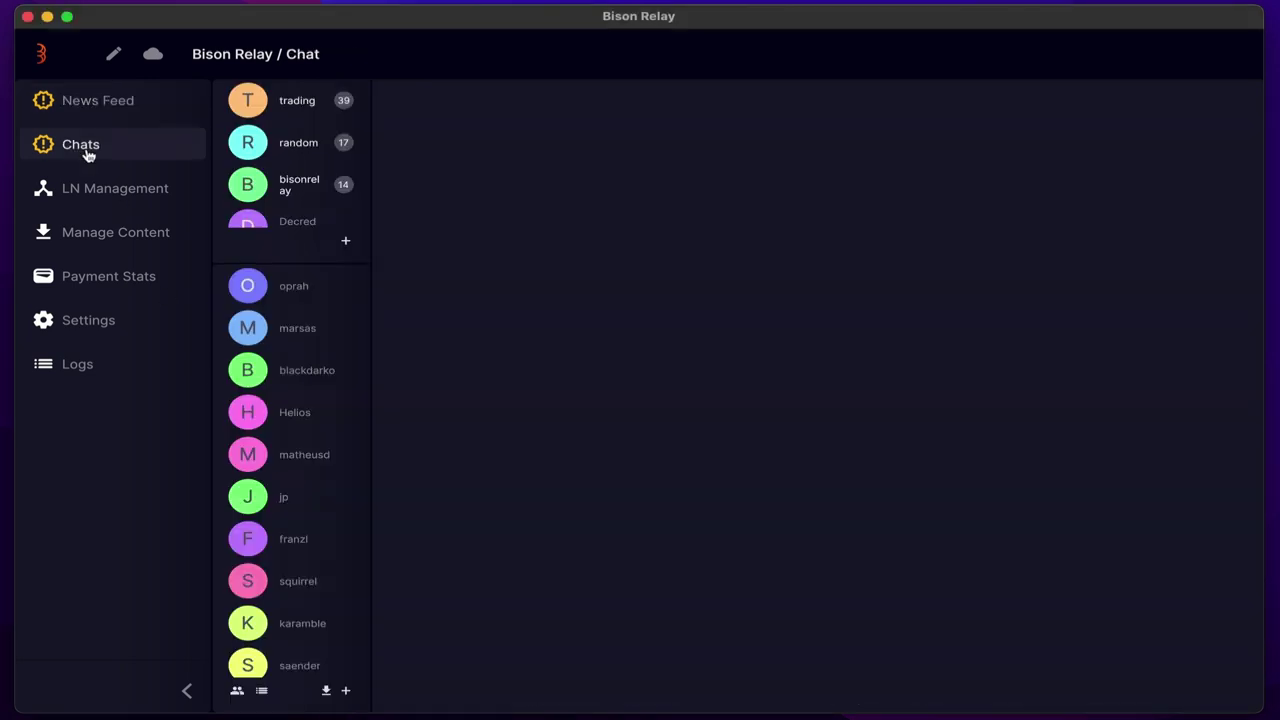
{"action": "left_click", "coordinate": [120, 194]}
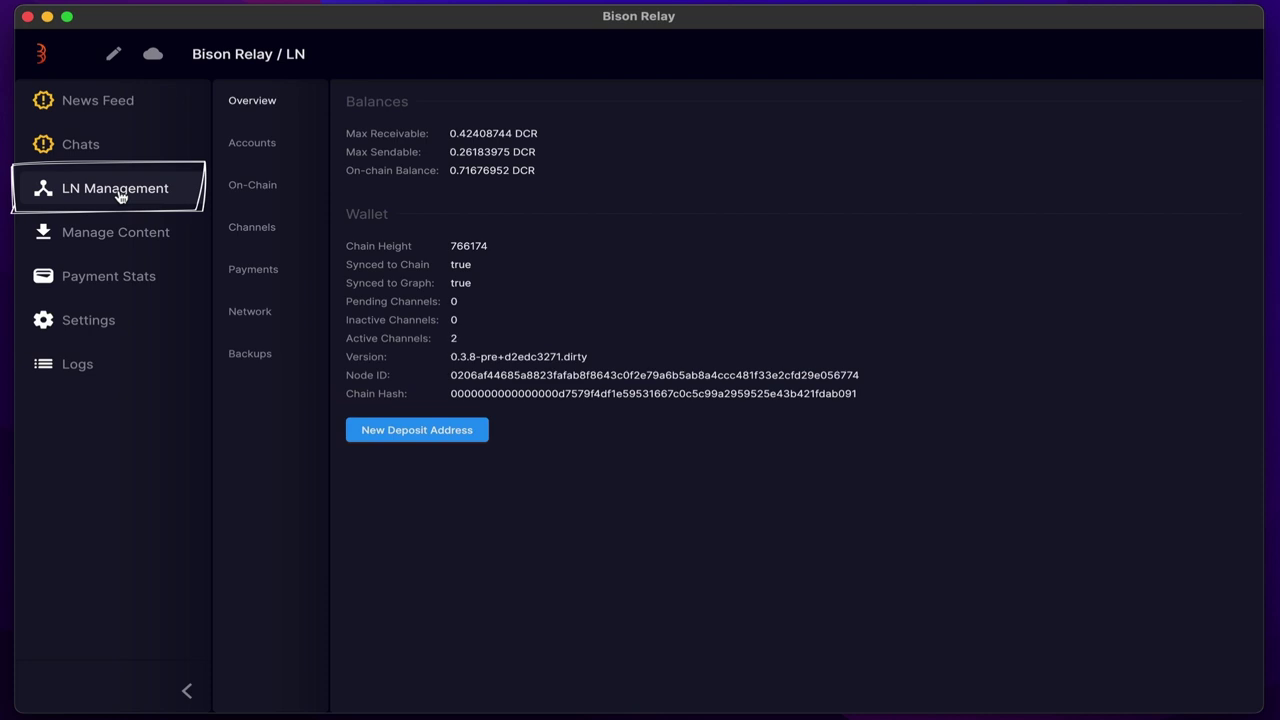
{"action": "left_click", "coordinate": [242, 147]}
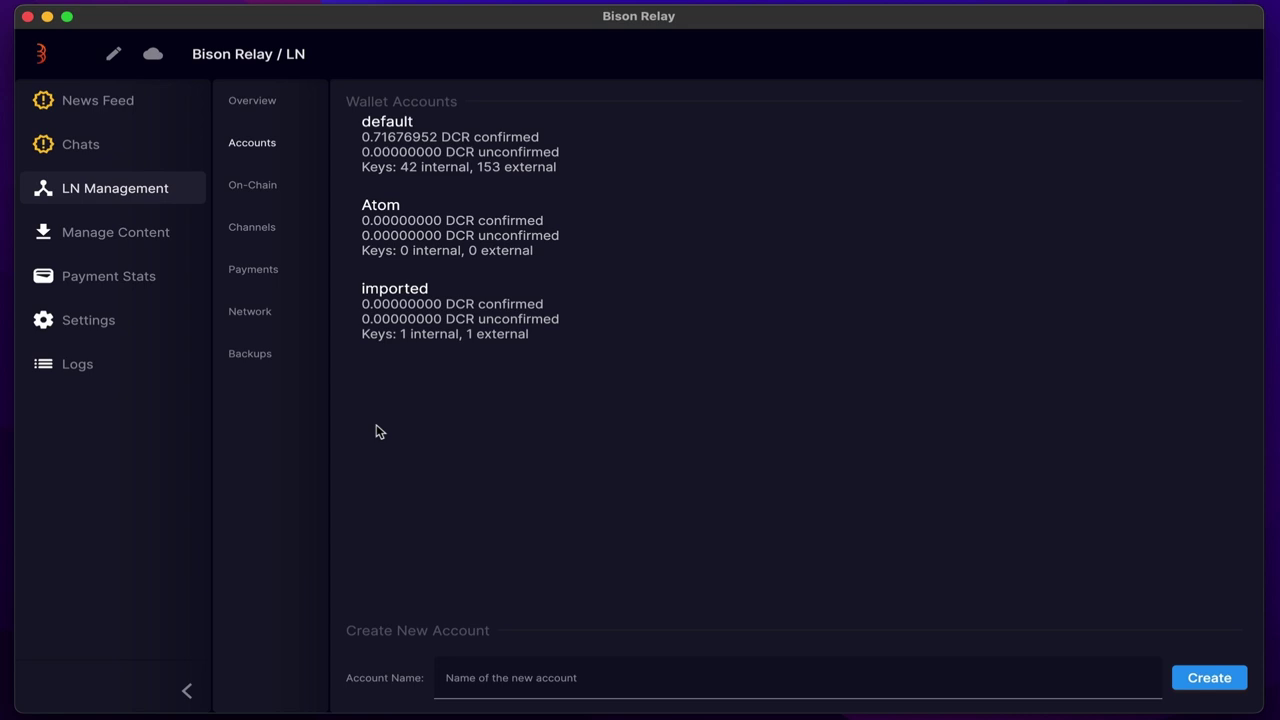
On the On-Chain page, generate and copy a new receive address for the Atom account
{"action": "left_click", "coordinate": [245, 189]}
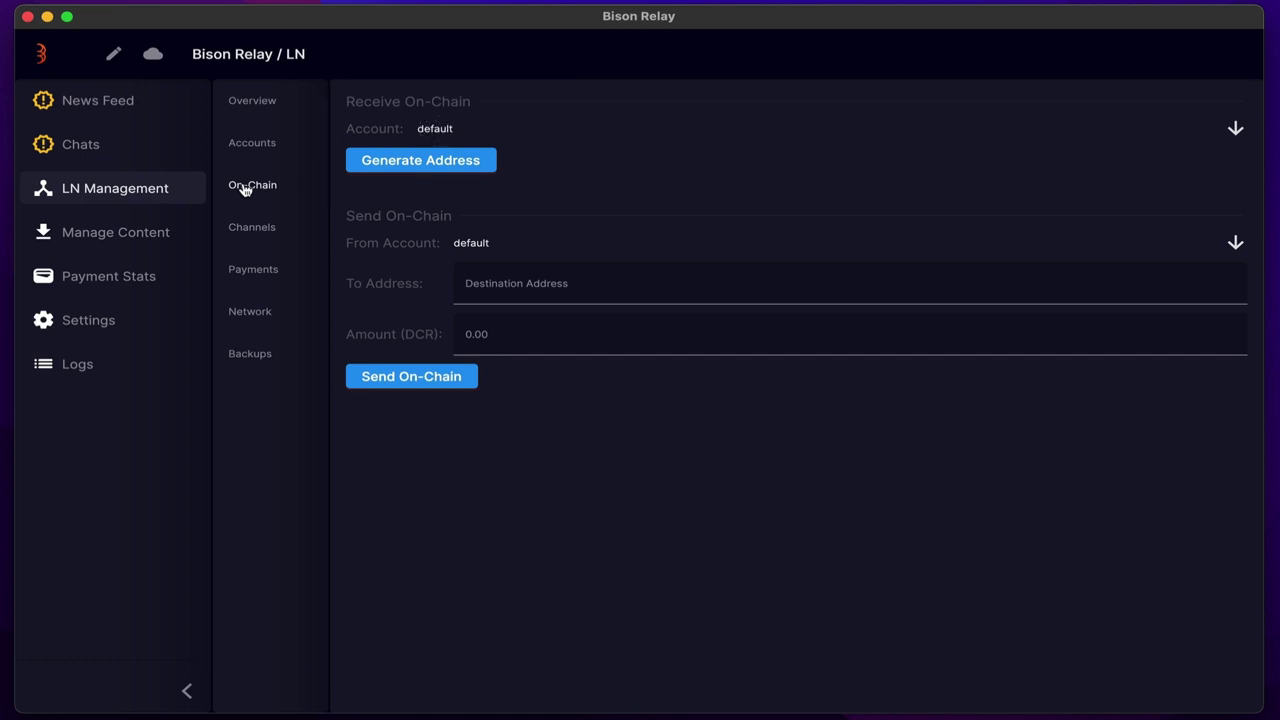
{"action": "left_click", "coordinate": [443, 130]}
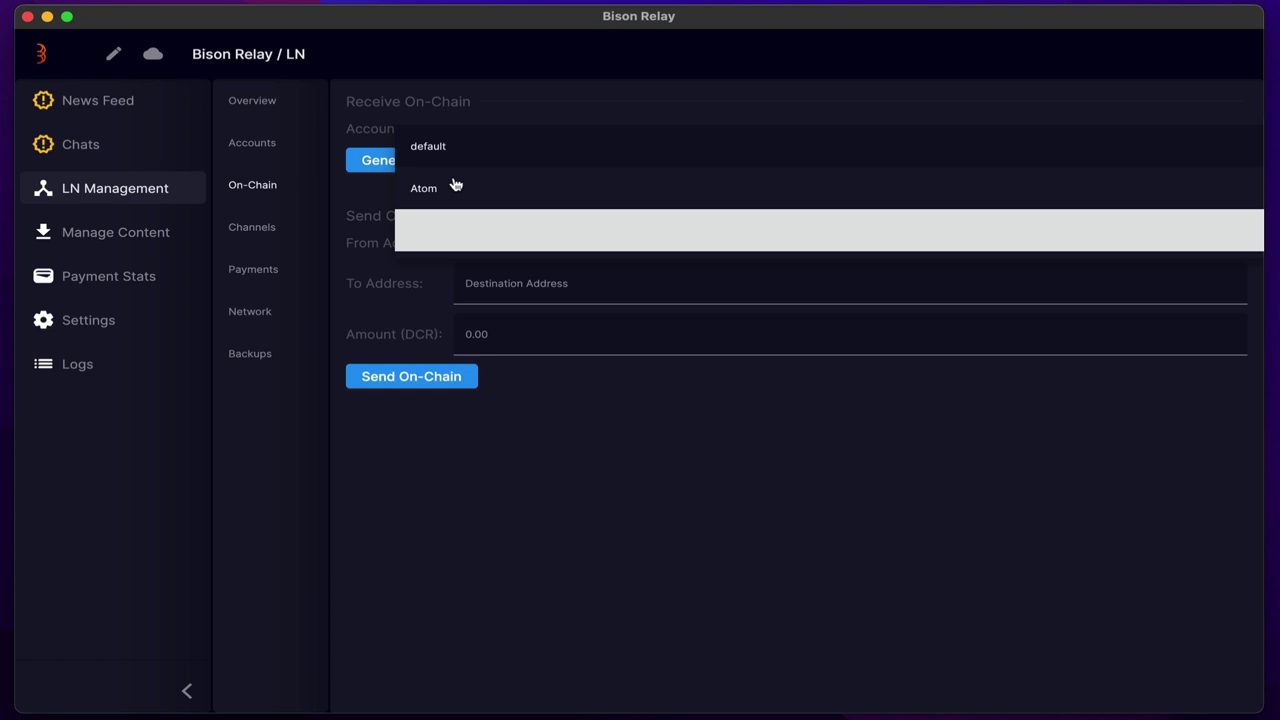
{"action": "left_click", "coordinate": [455, 188]}
{"action": "left_click", "coordinate": [440, 168]}
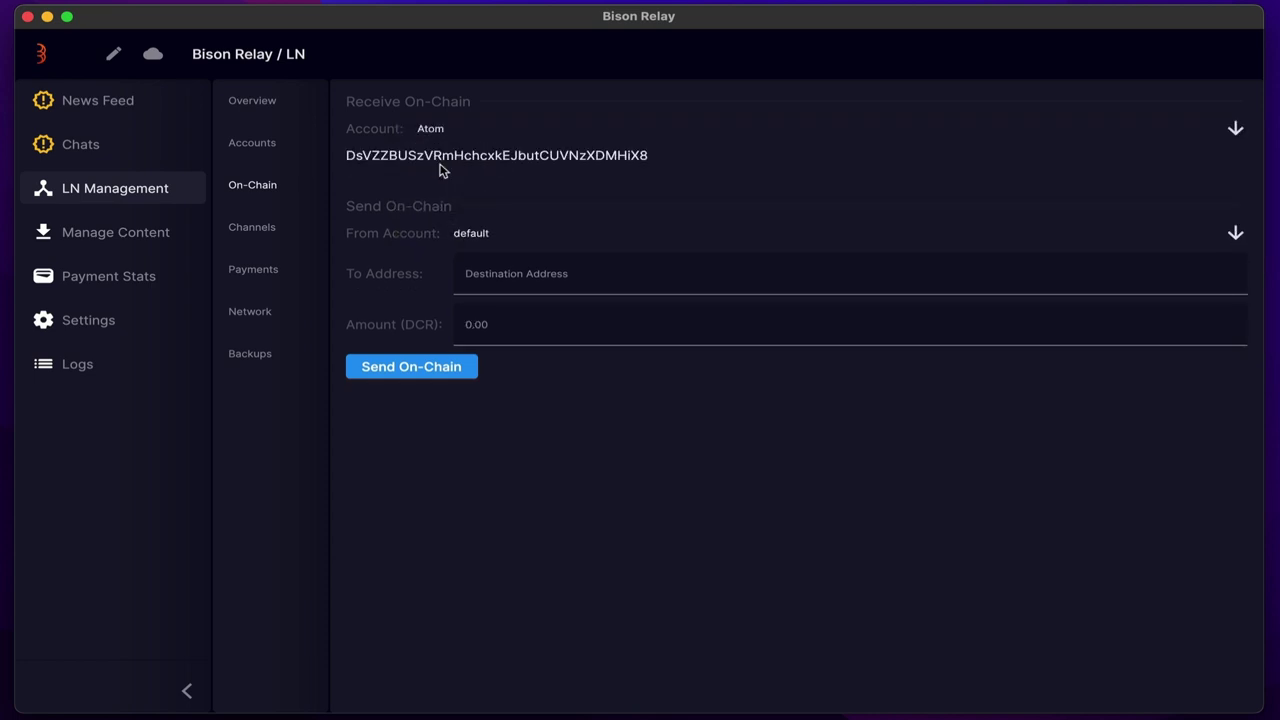
{"action": "left_click", "coordinate": [624, 158]}
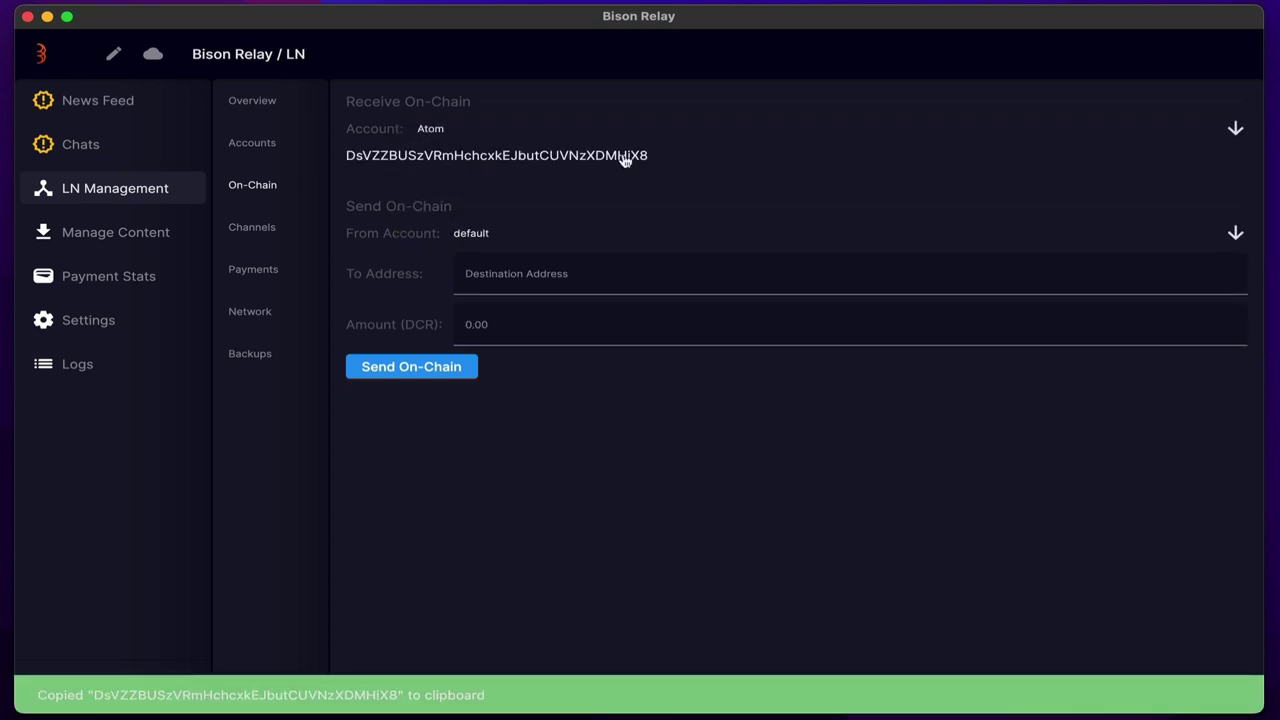
Send 0.15 DCR on-chain to the pasted Atom address and confirm the payment
{"action": "left_click", "coordinate": [592, 273]}
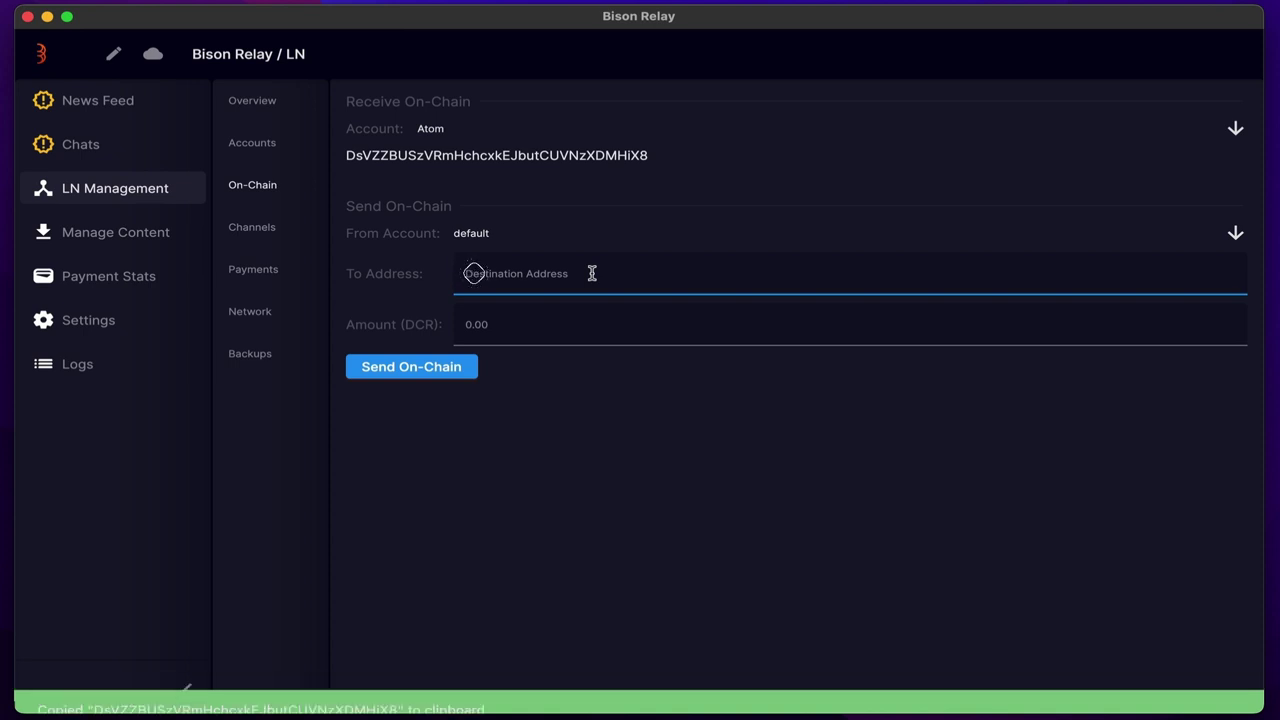
{"action": "key", "text": "super+v"}
{"action": "left_click", "coordinate": [571, 320]}
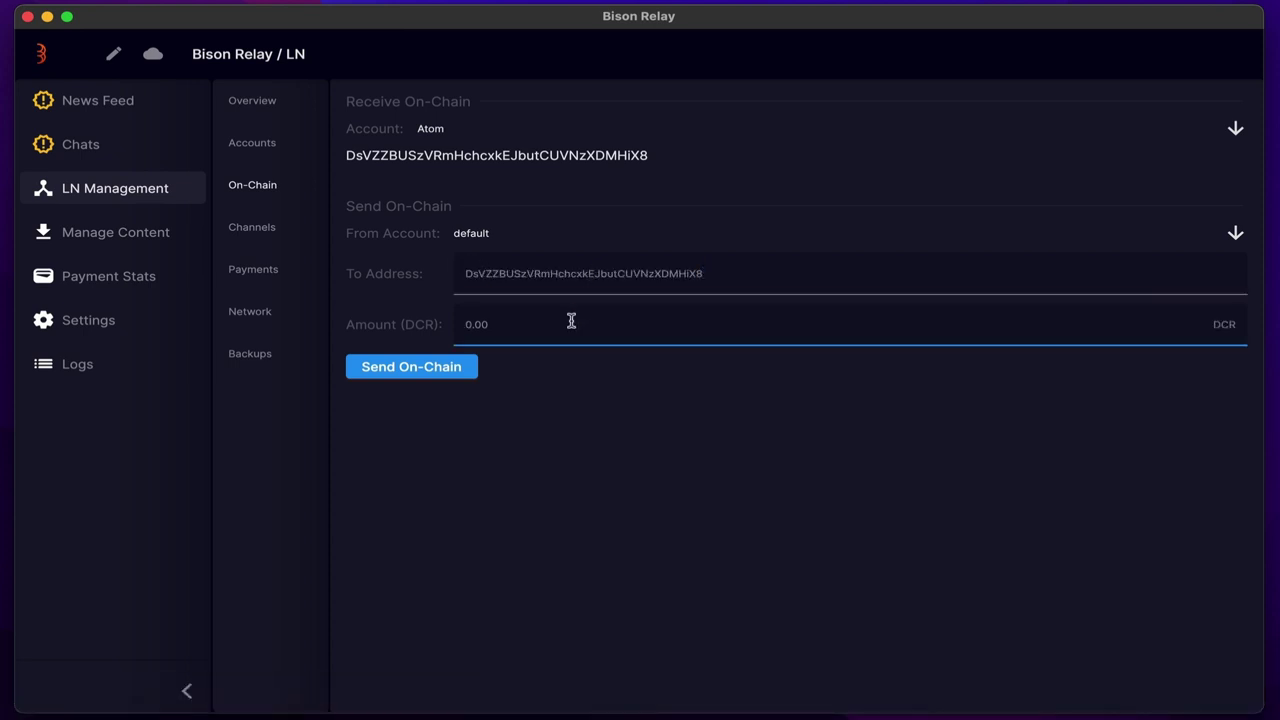
{"action": "type", "text": "0.15"}
{"action": "left_click", "coordinate": [563, 403]}
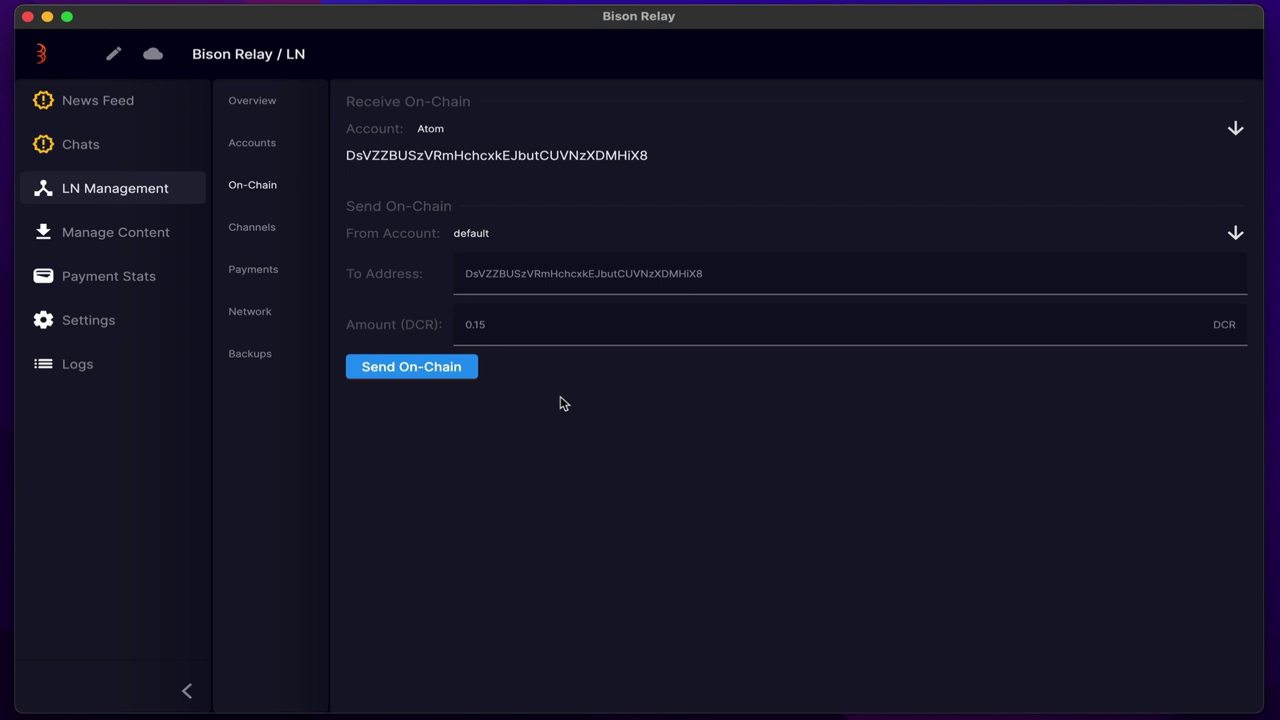
{"action": "left_click", "coordinate": [424, 372]}
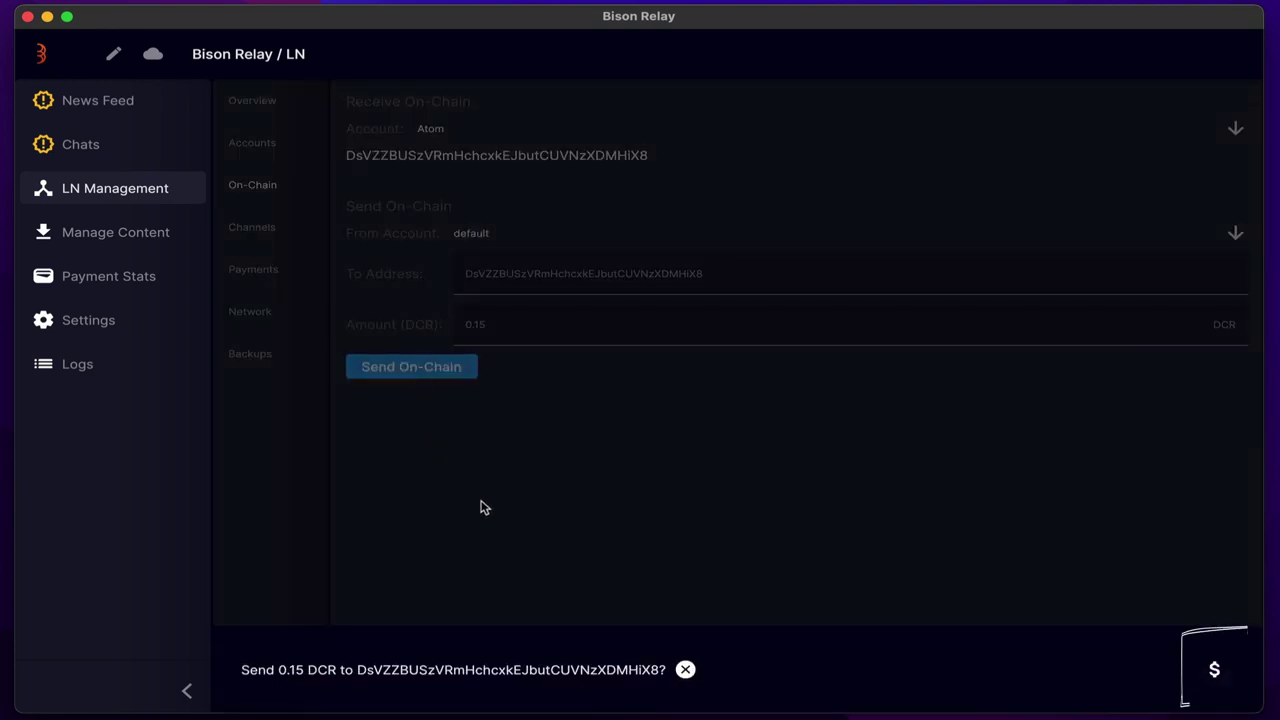
{"action": "left_click", "coordinate": [1213, 674]}
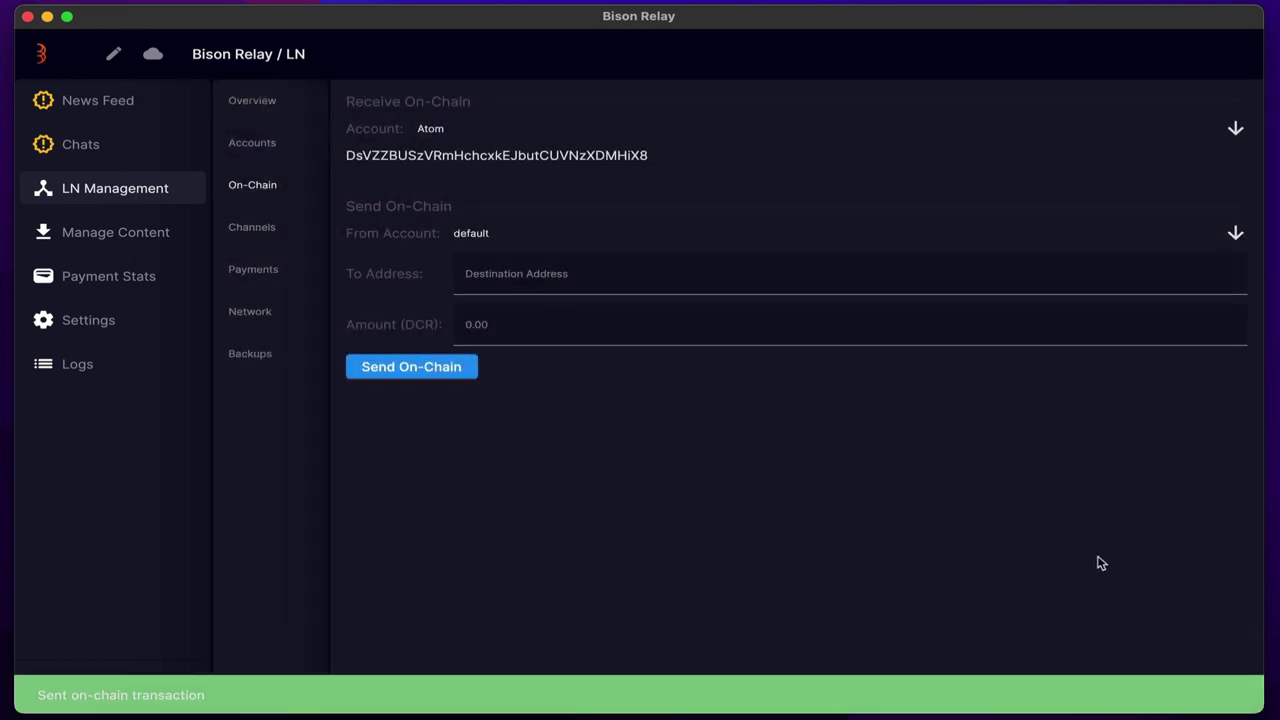
Refresh the Accounts list to see Atom's 0.15 DCR and default's 0.56669442 DCR confirmed
{"action": "left_click", "coordinate": [268, 148]}
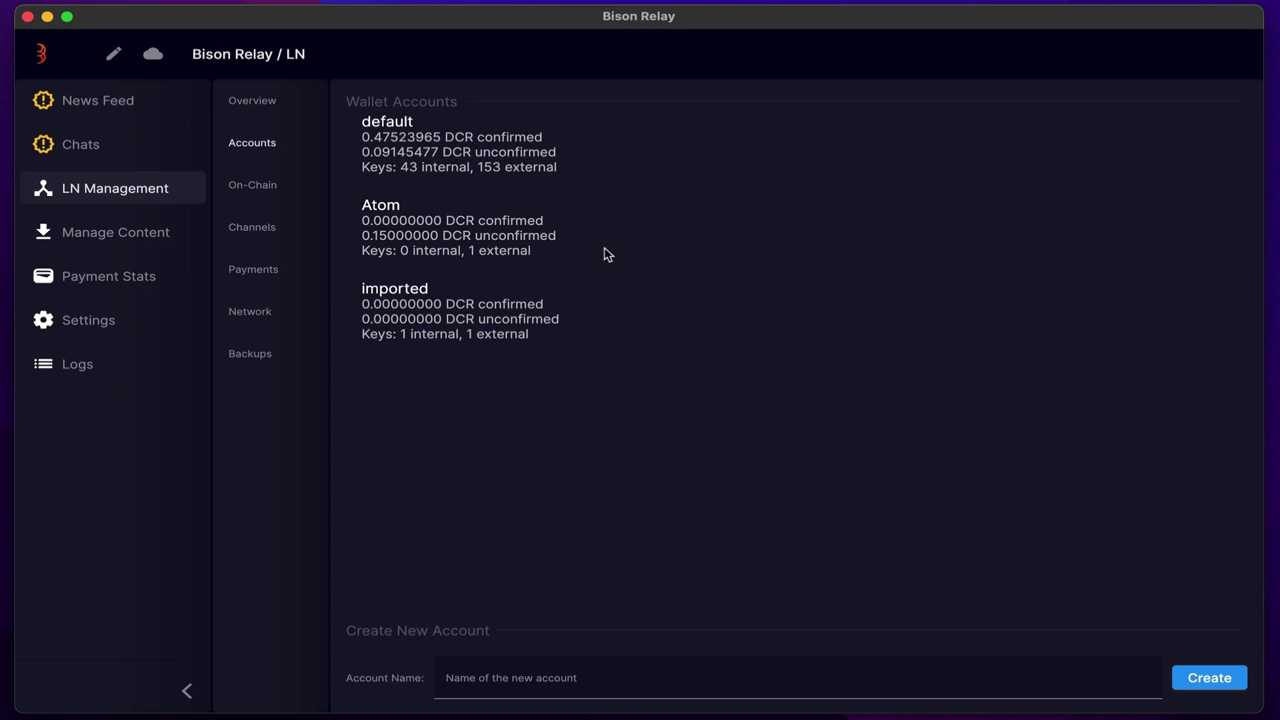
{"action": "left_click", "coordinate": [255, 106]}
{"action": "left_click", "coordinate": [256, 143]}
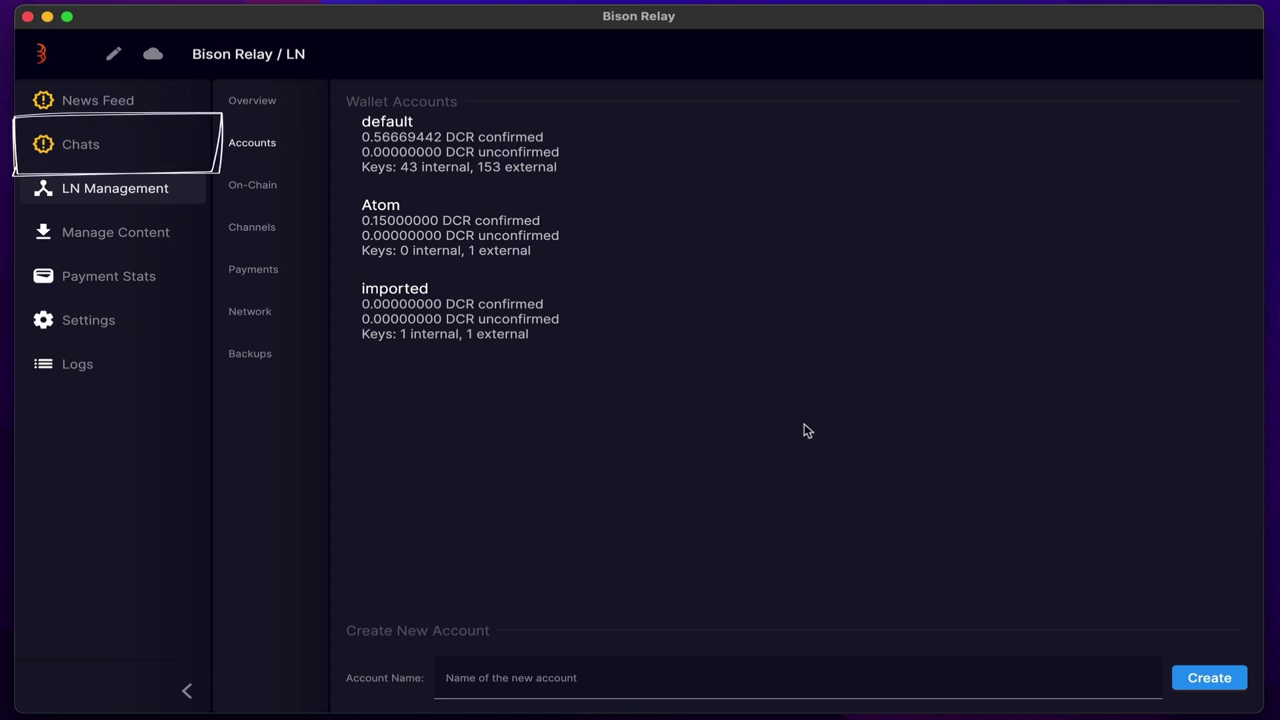
From the chats, start a new invite and set its save path to invite.bin
{"action": "left_click", "coordinate": [90, 146]}
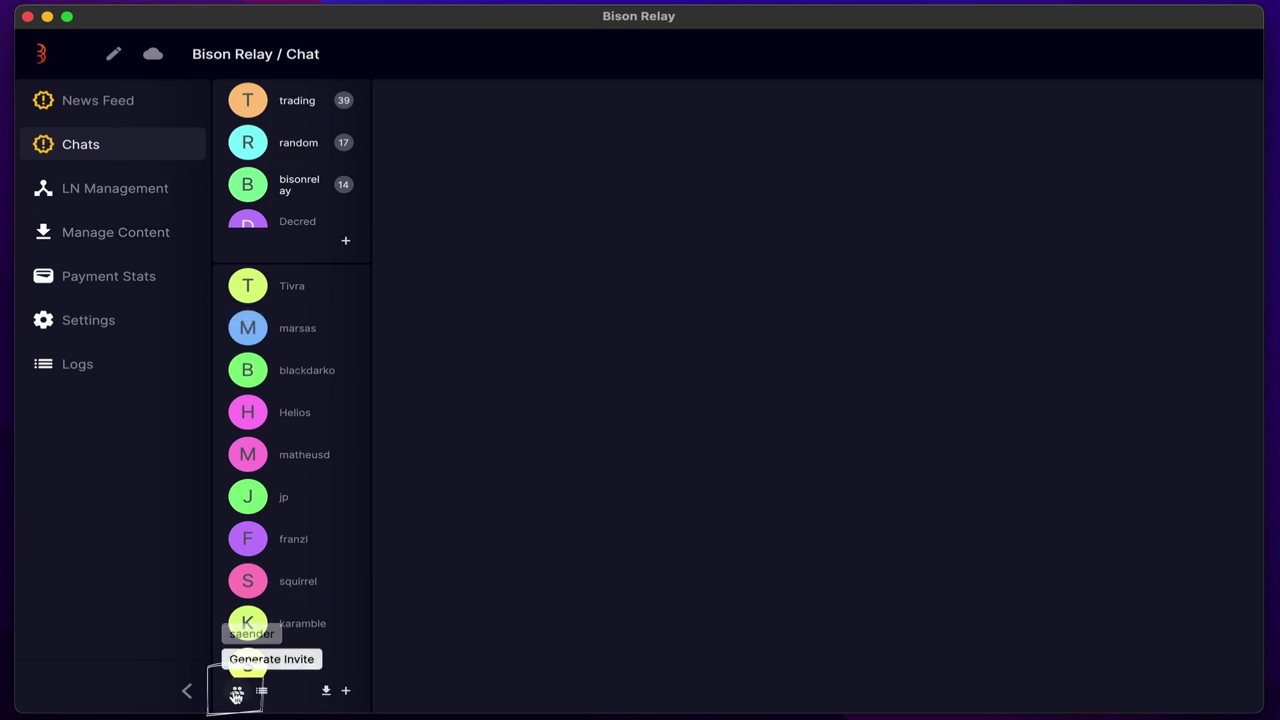
{"action": "left_click", "coordinate": [236, 694]}
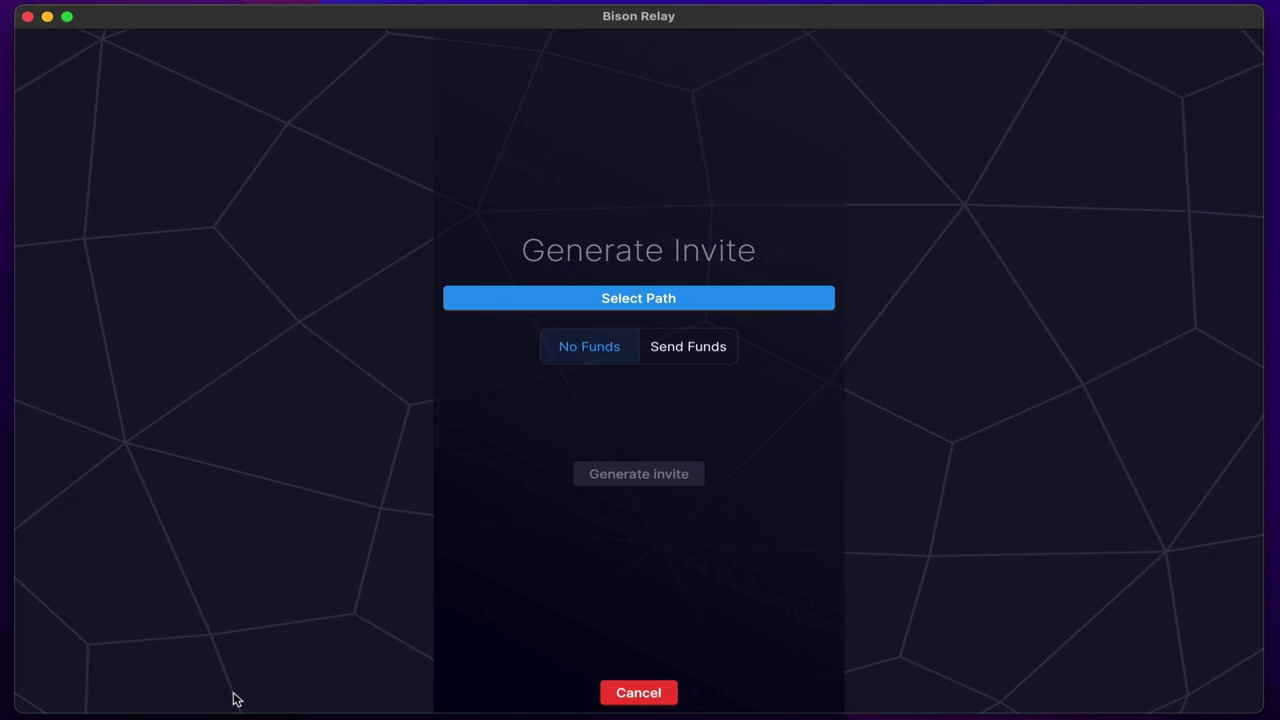
{"action": "left_click", "coordinate": [673, 306]}
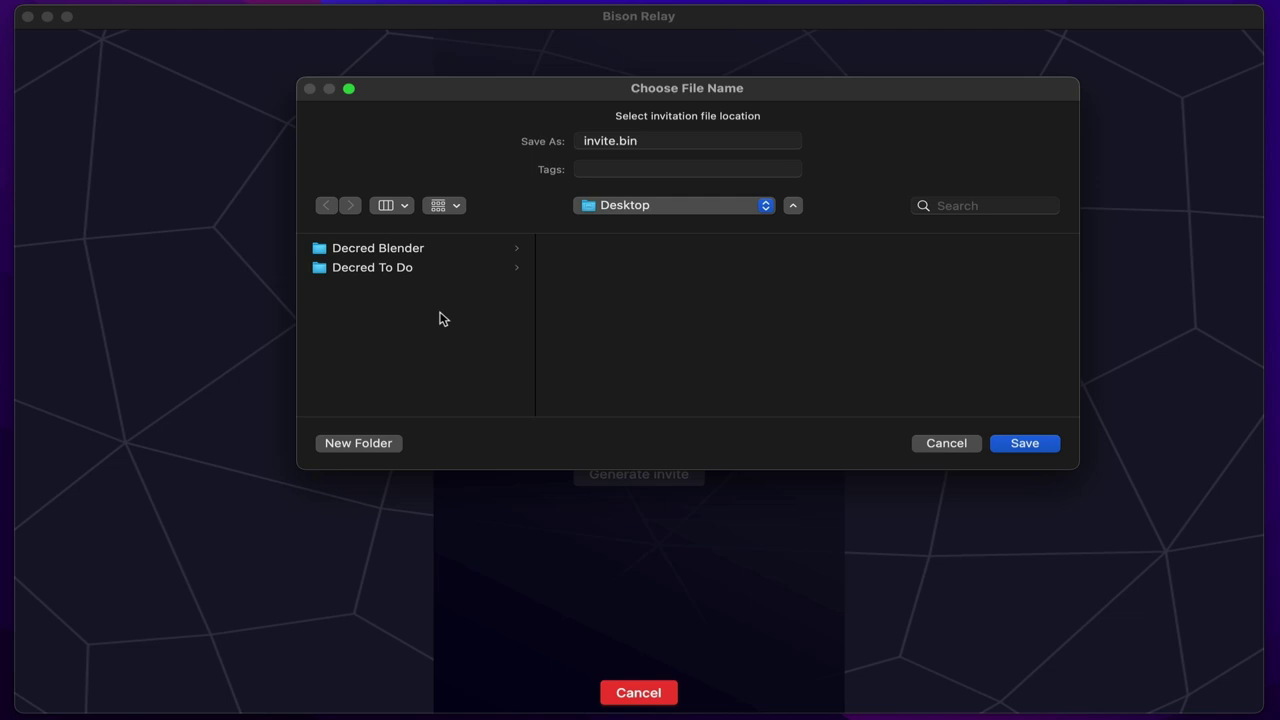
{"action": "left_click", "coordinate": [1040, 451]}
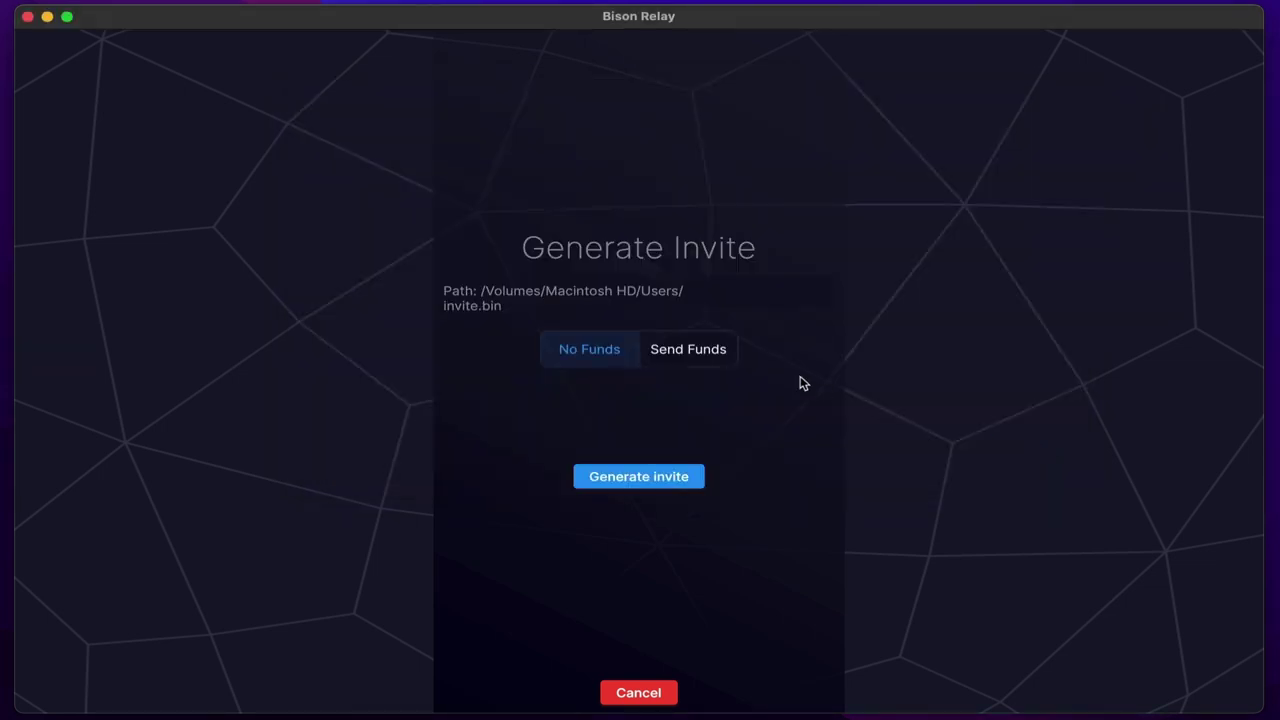
Fund the invite with 0.1 DCR from the Atom account and generate it
{"action": "left_click", "coordinate": [694, 353]}
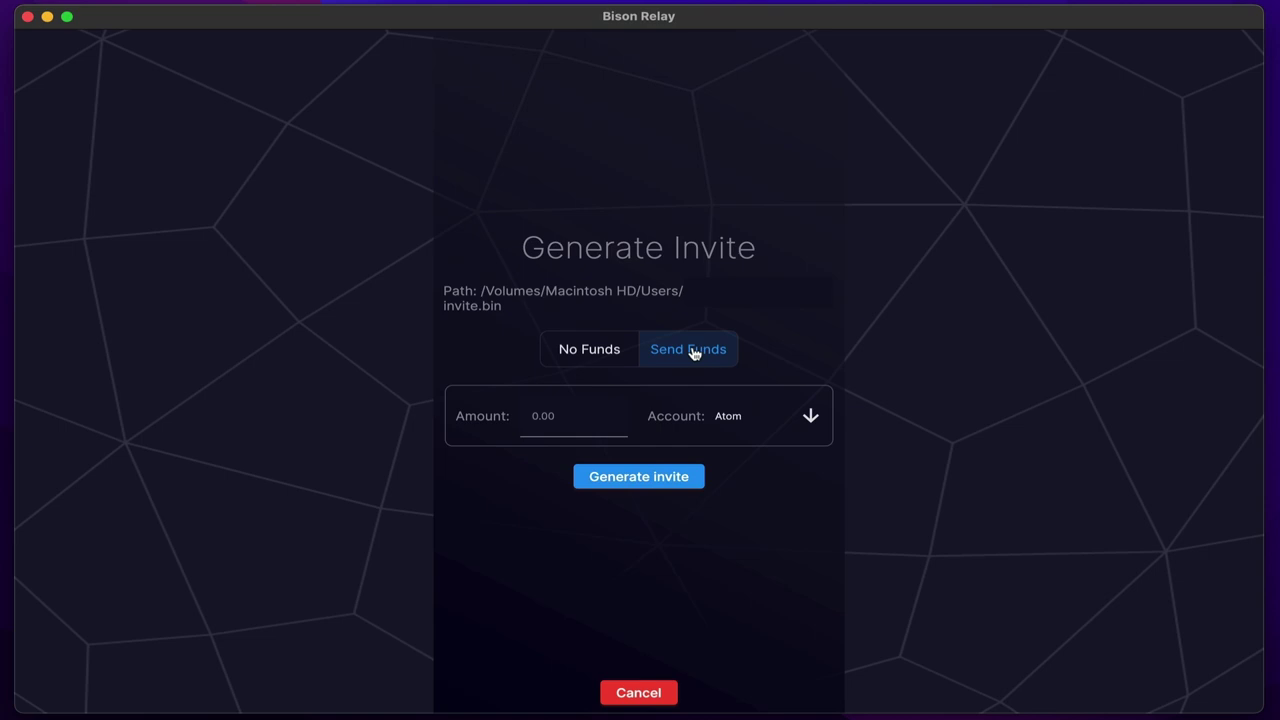
{"action": "left_click", "coordinate": [741, 420]}
{"action": "left_click", "coordinate": [742, 419]}
{"action": "left_click", "coordinate": [591, 415]}
{"action": "type", "text": "0.1"}
{"action": "left_click", "coordinate": [636, 480]}
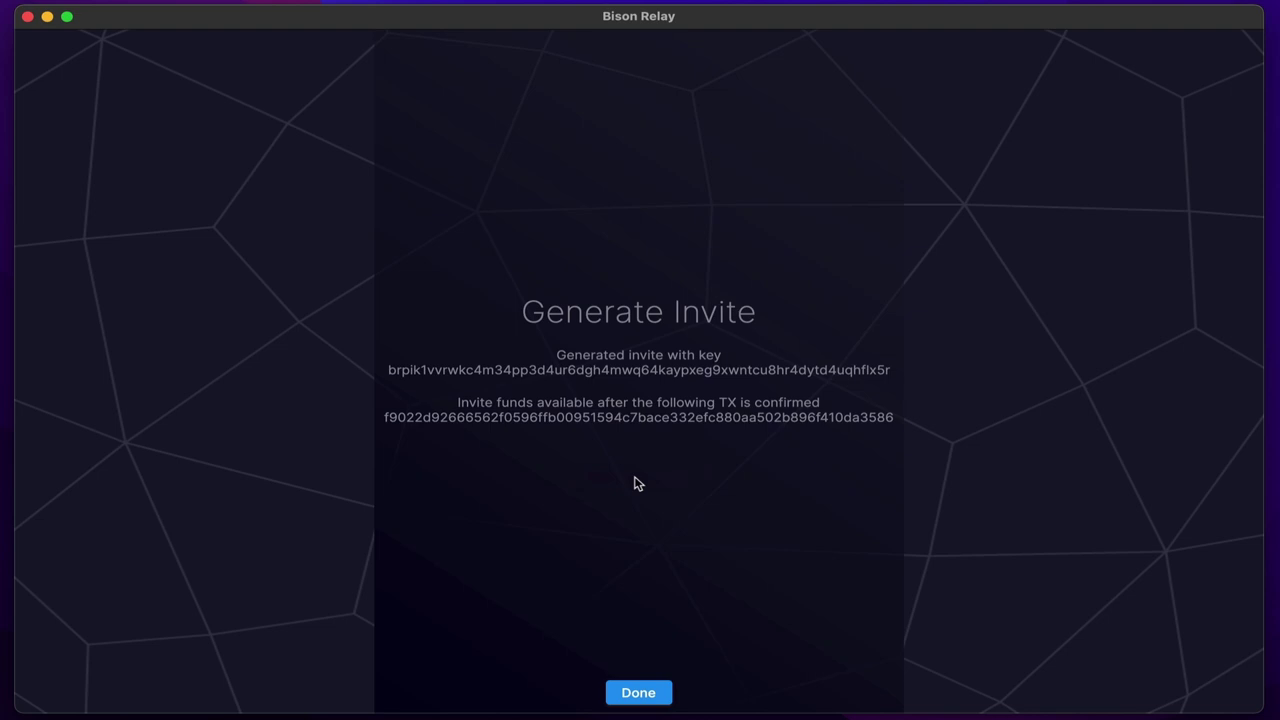
Copy the generated invite key and close the finished invite screen with Done
{"action": "left_click", "coordinate": [545, 371]}
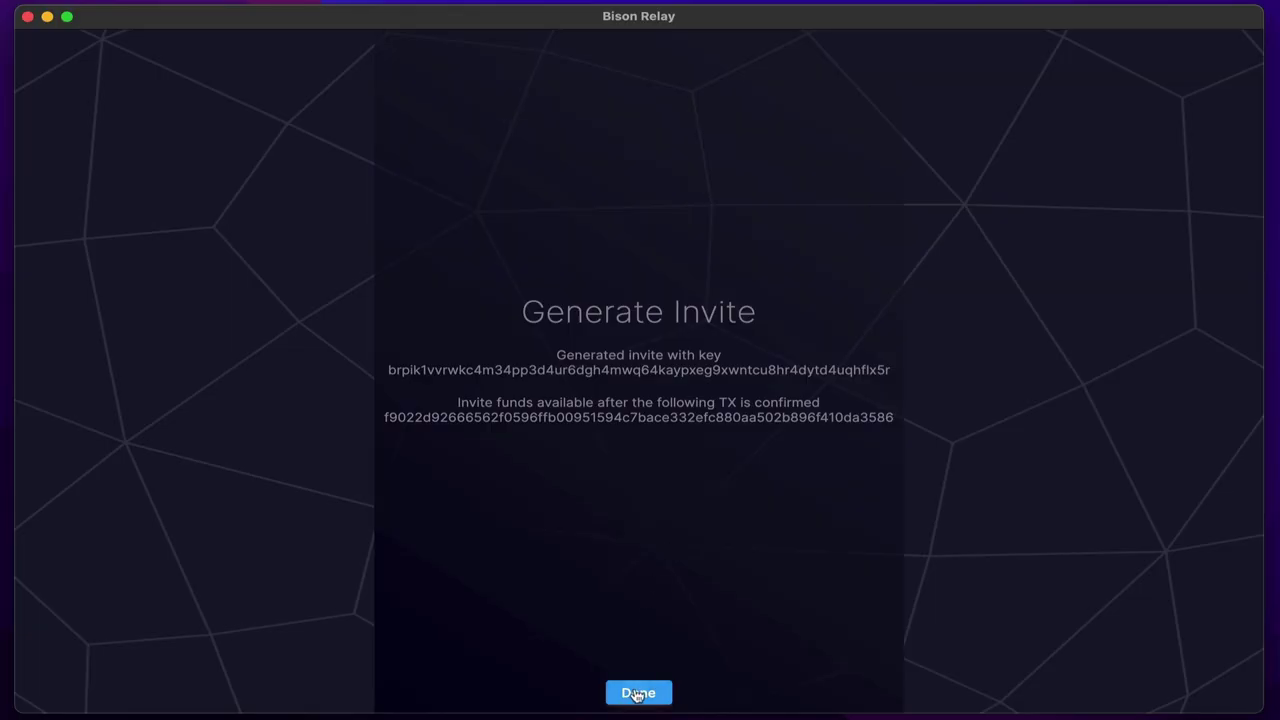
{"action": "left_click", "coordinate": [638, 692]}
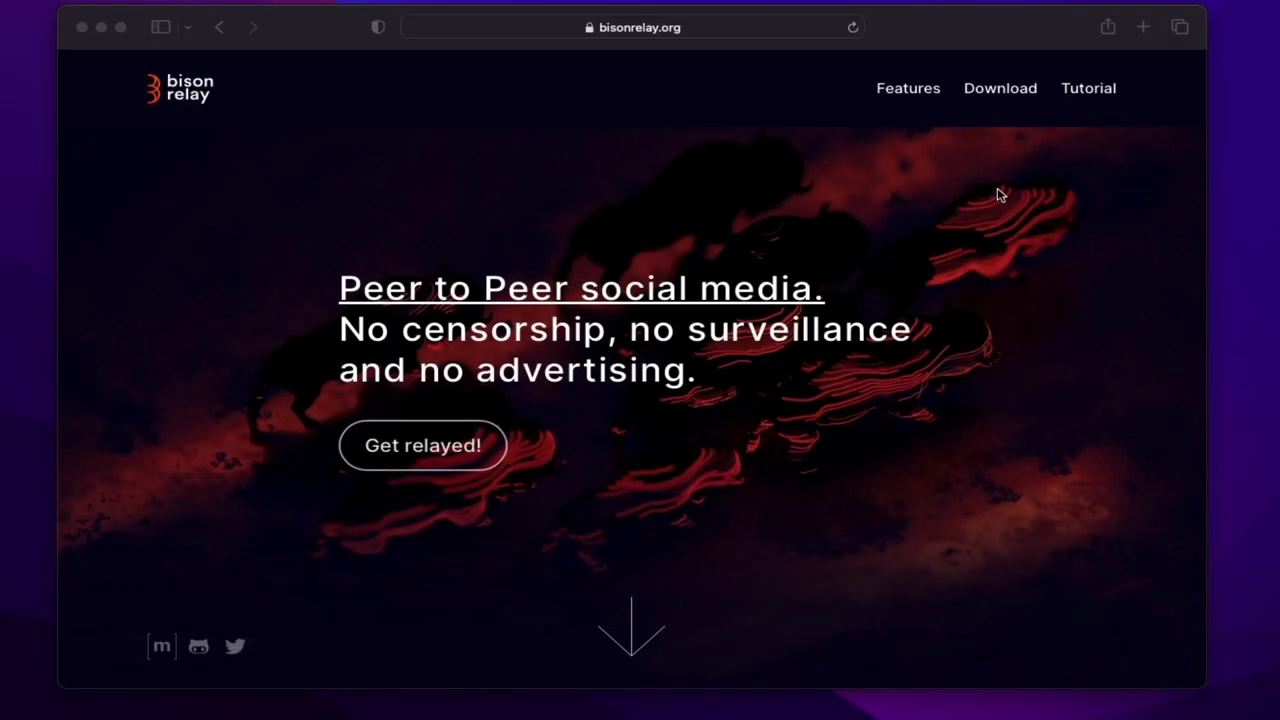
In Safari, open the release notes for the macOS GUI client of Bison Relay
{"action": "left_click", "coordinate": [998, 90]}
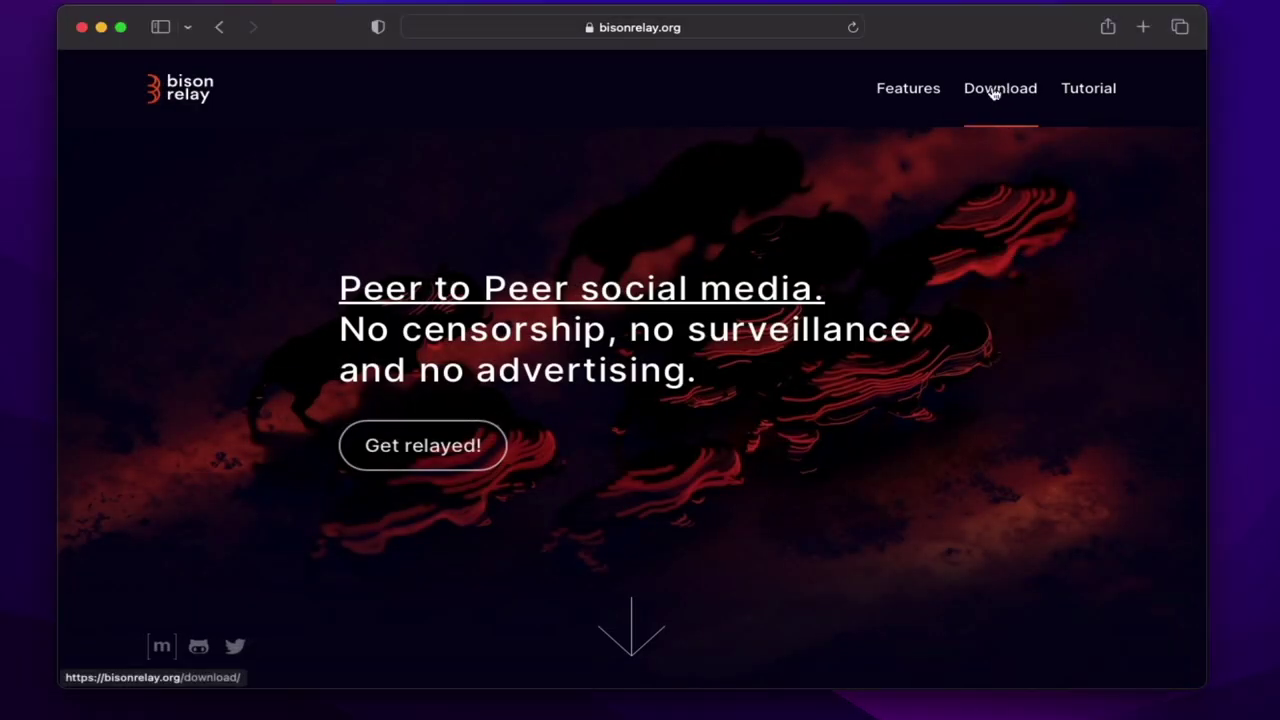
{"action": "left_click", "coordinate": [995, 92]}
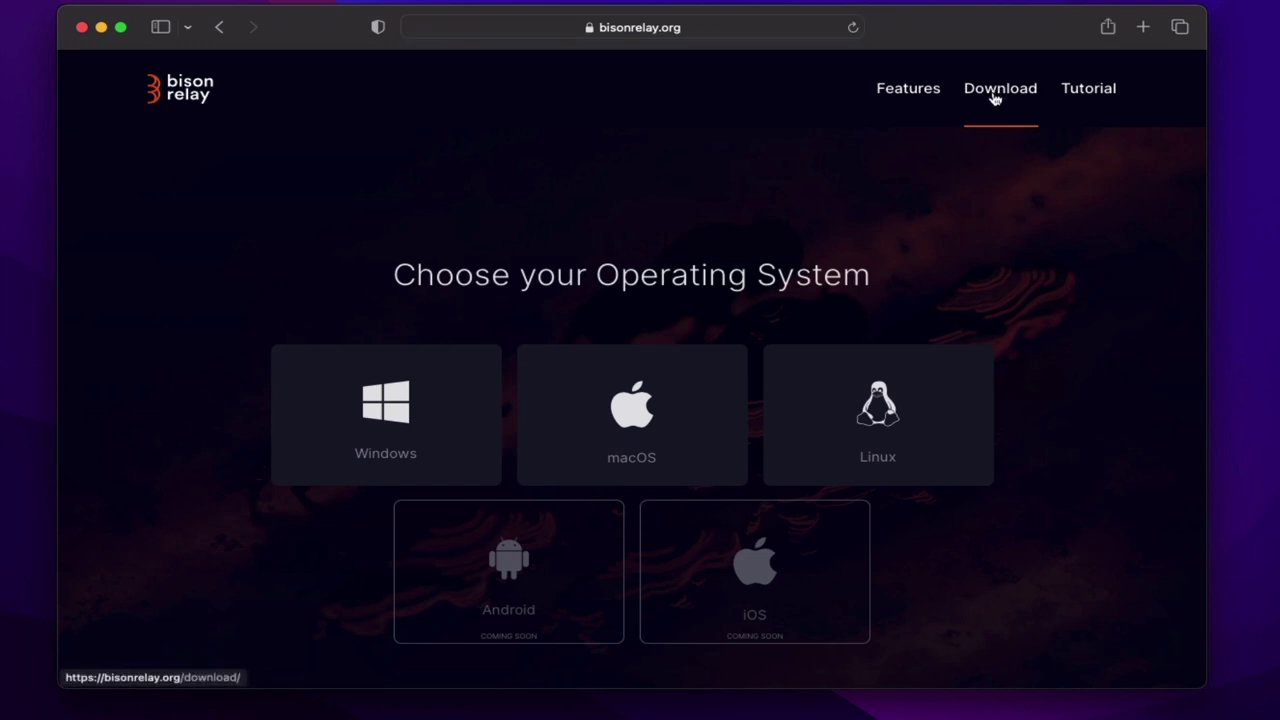
{"action": "left_click", "coordinate": [629, 425]}
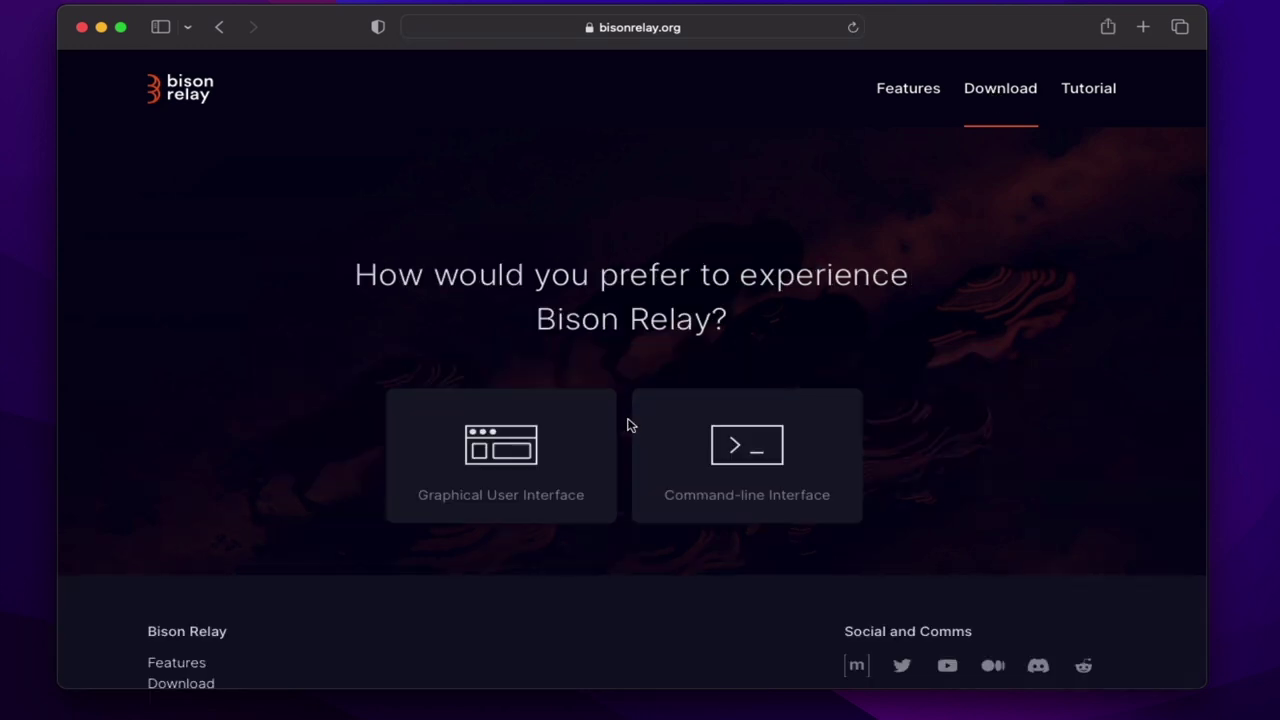
{"action": "left_click", "coordinate": [535, 459]}
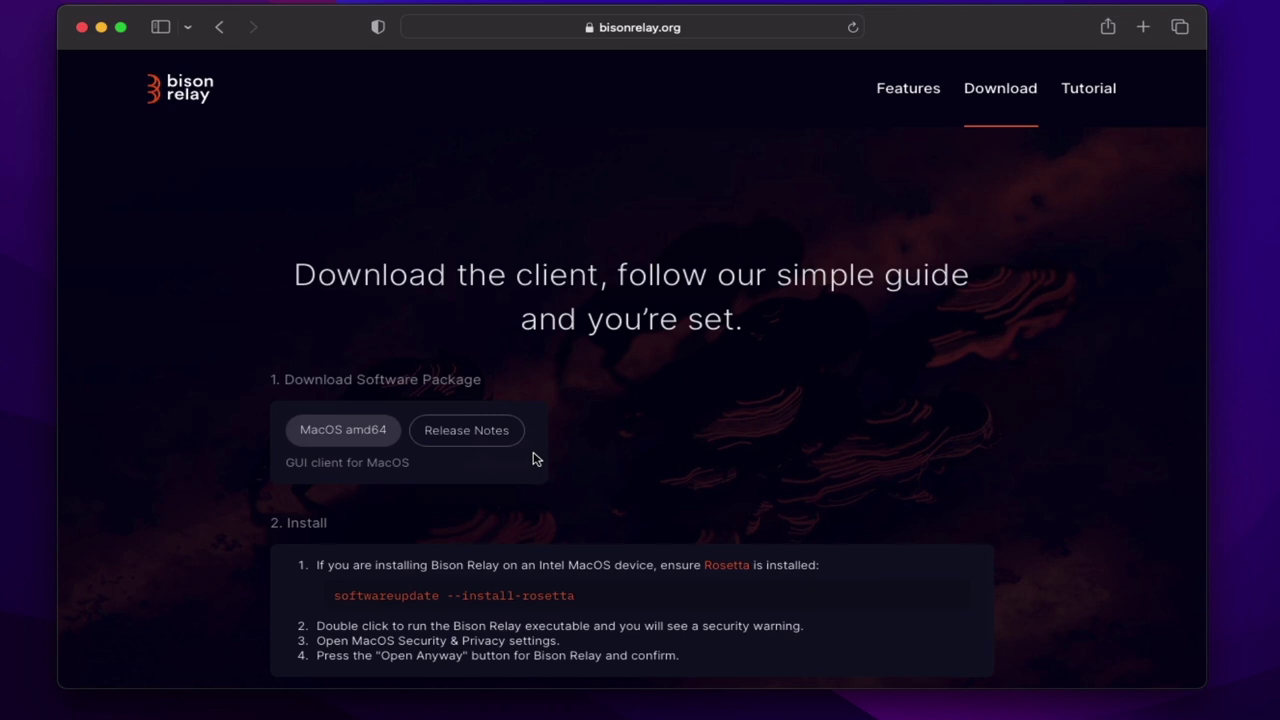
{"action": "left_click", "coordinate": [484, 434]}
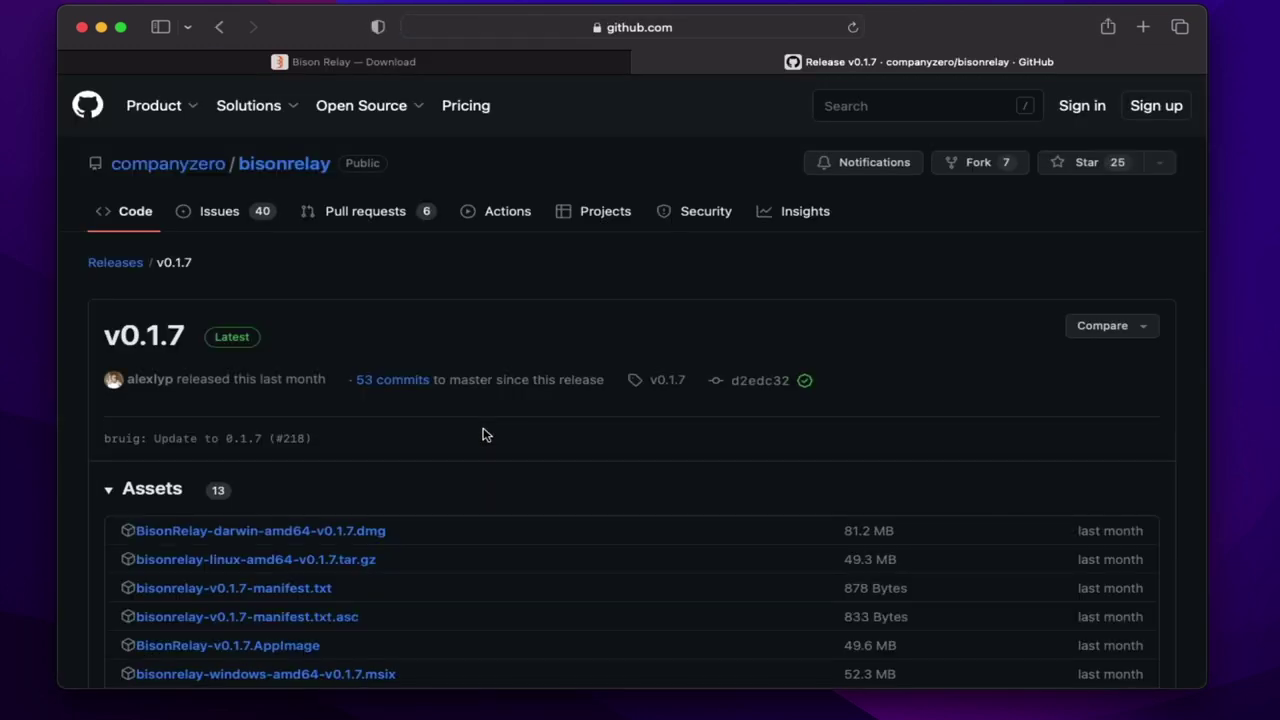
Download BisonRelay-darwin-amd64-v0.1.7.dmg from the release assets and select it in Downloads
{"action": "scroll", "coordinate": [484, 434], "scroll_direction": "down", "scroll_amount": 4}
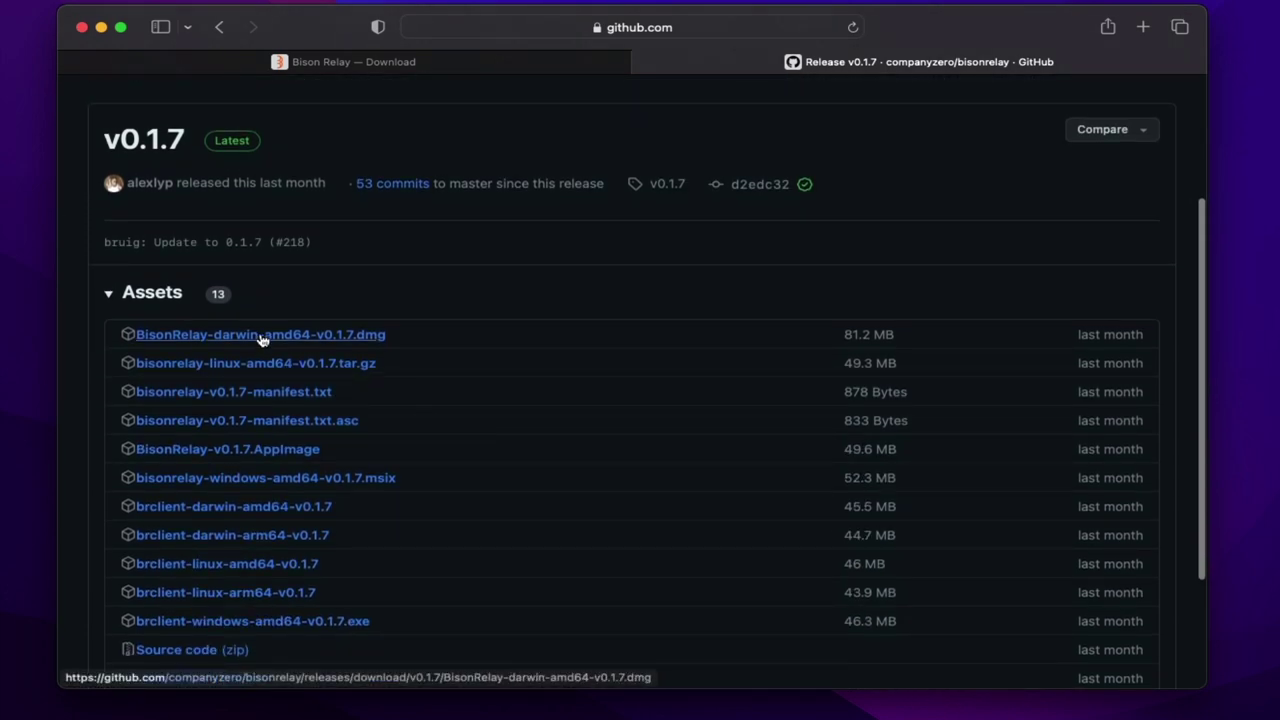
{"action": "left_click", "coordinate": [263, 339]}
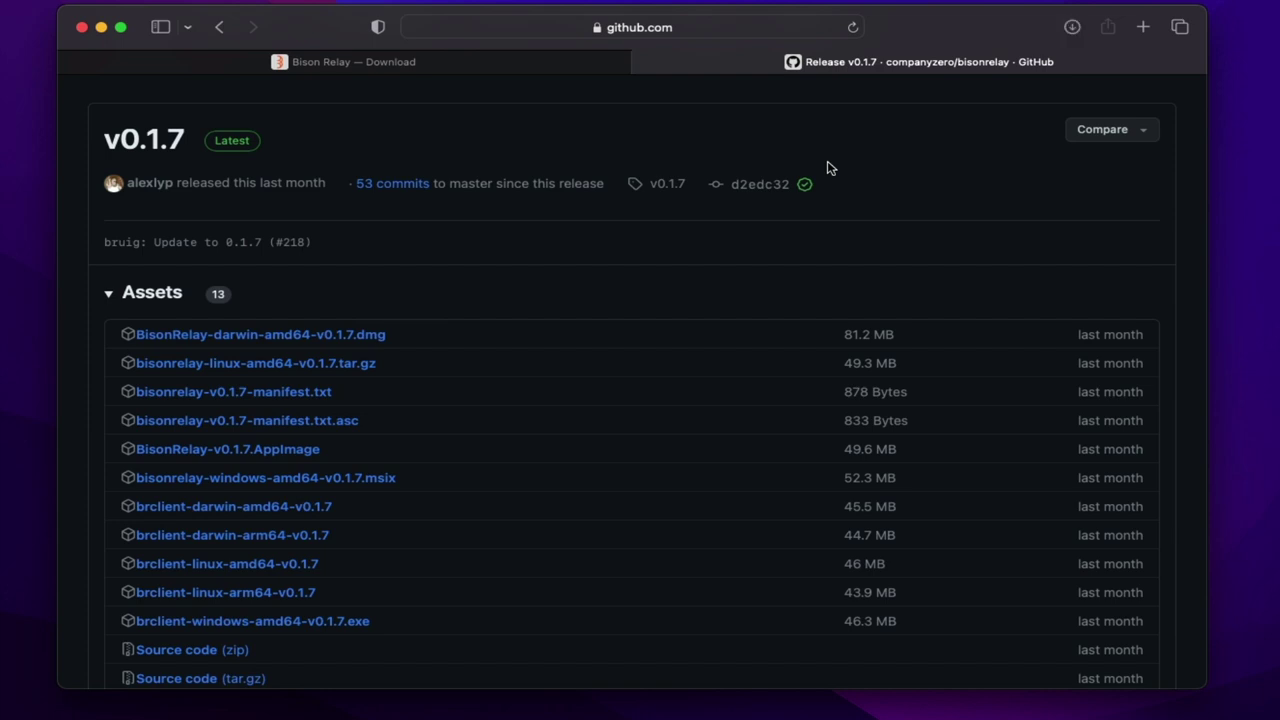
{"action": "left_click", "coordinate": [1073, 28]}
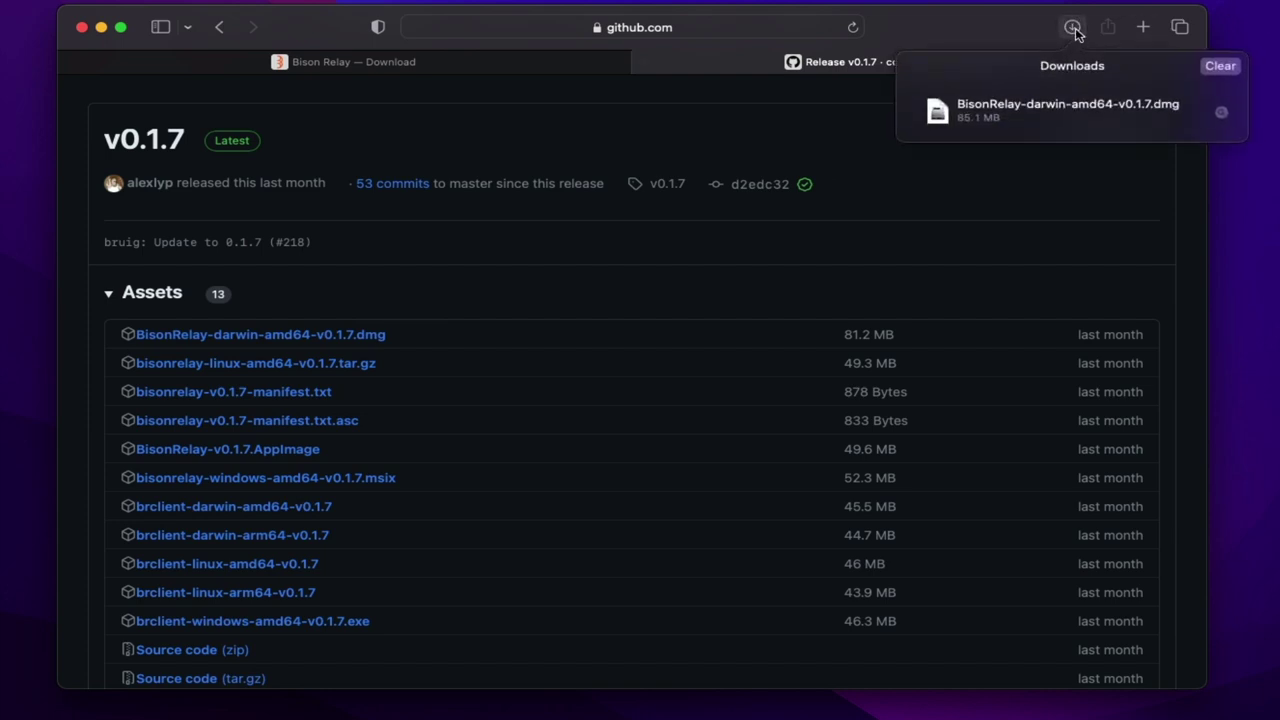
{"action": "left_click", "coordinate": [937, 113]}
Mount the dmg, copy Bison Relay into Applications, close the installer, and show Launchpad
{"action": "double_click", "coordinate": [937, 115]}
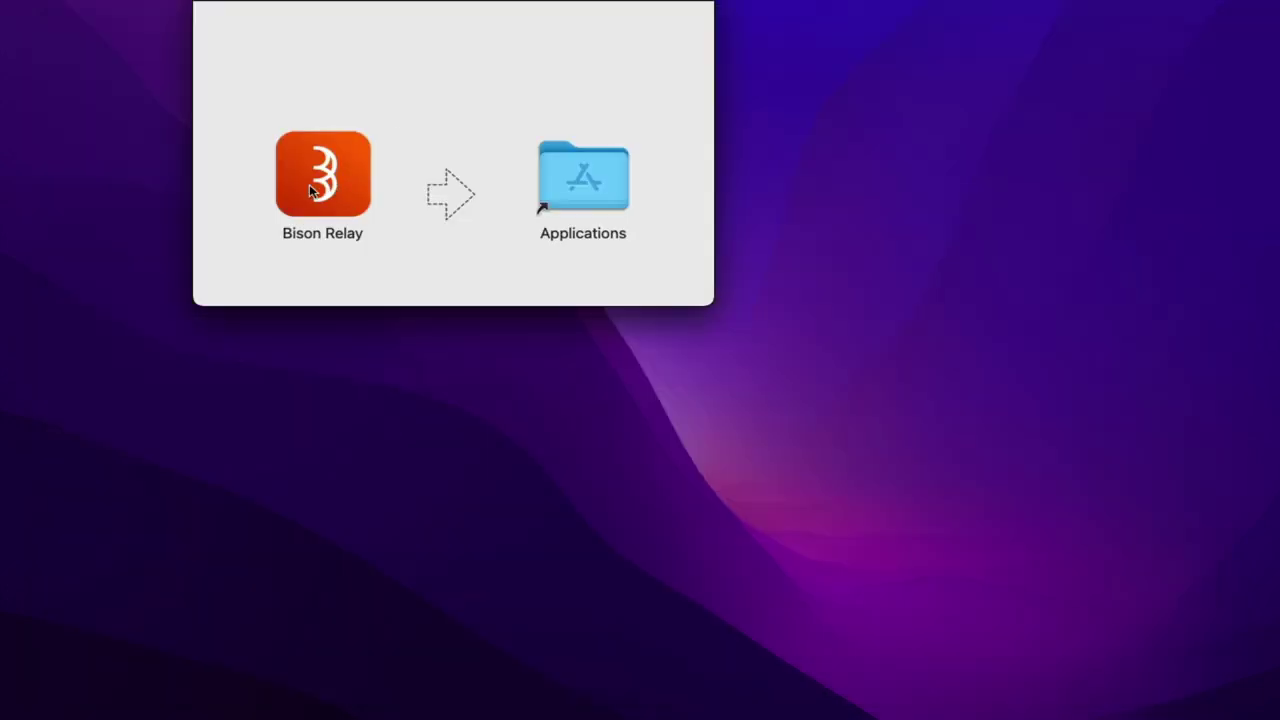
{"action": "left_click_drag", "start_coordinate": [309, 184], "coordinate": [576, 190]}
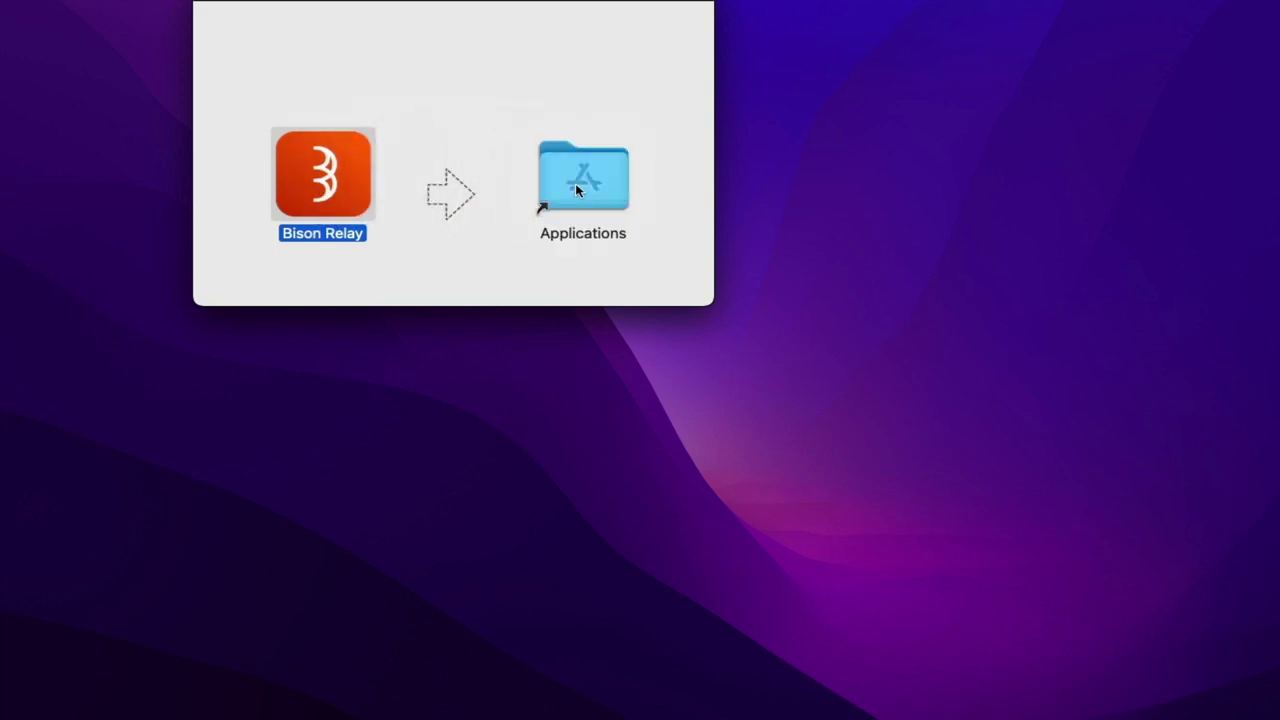
{"action": "key", "text": "super+w"}
{"action": "mouse_move", "coordinate": [551, 708]}
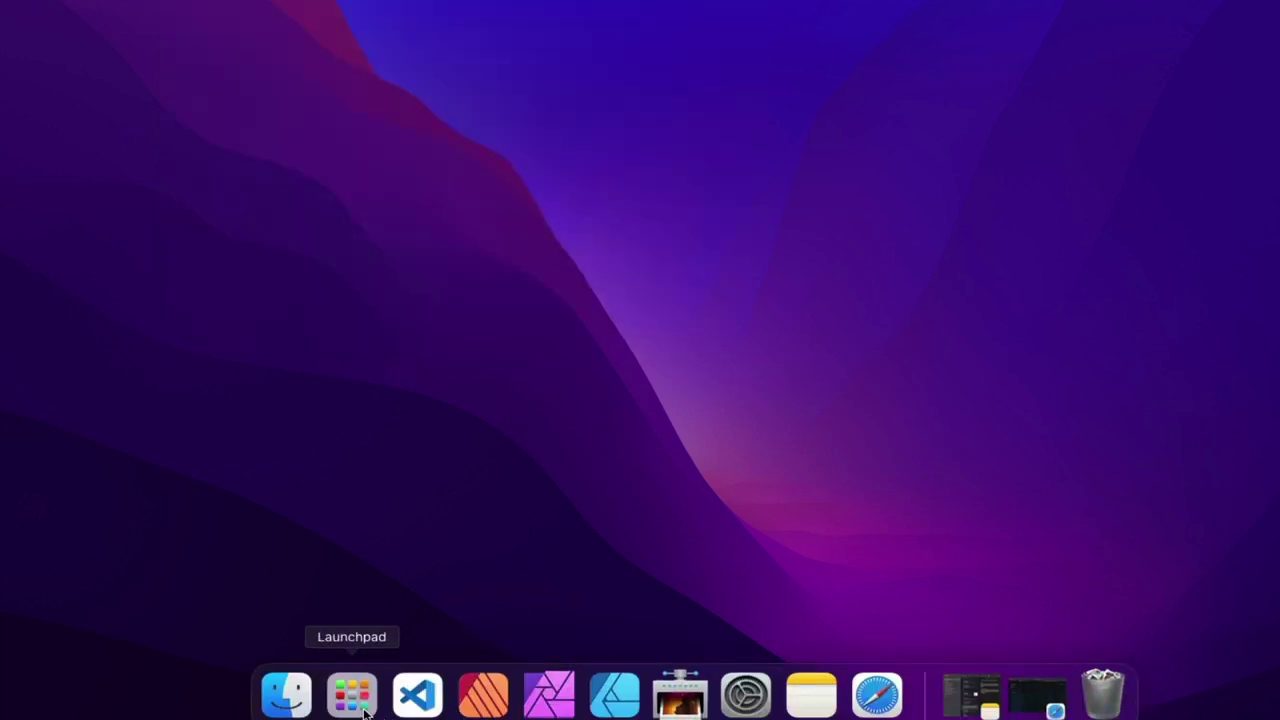
{"action": "left_click", "coordinate": [365, 707]}
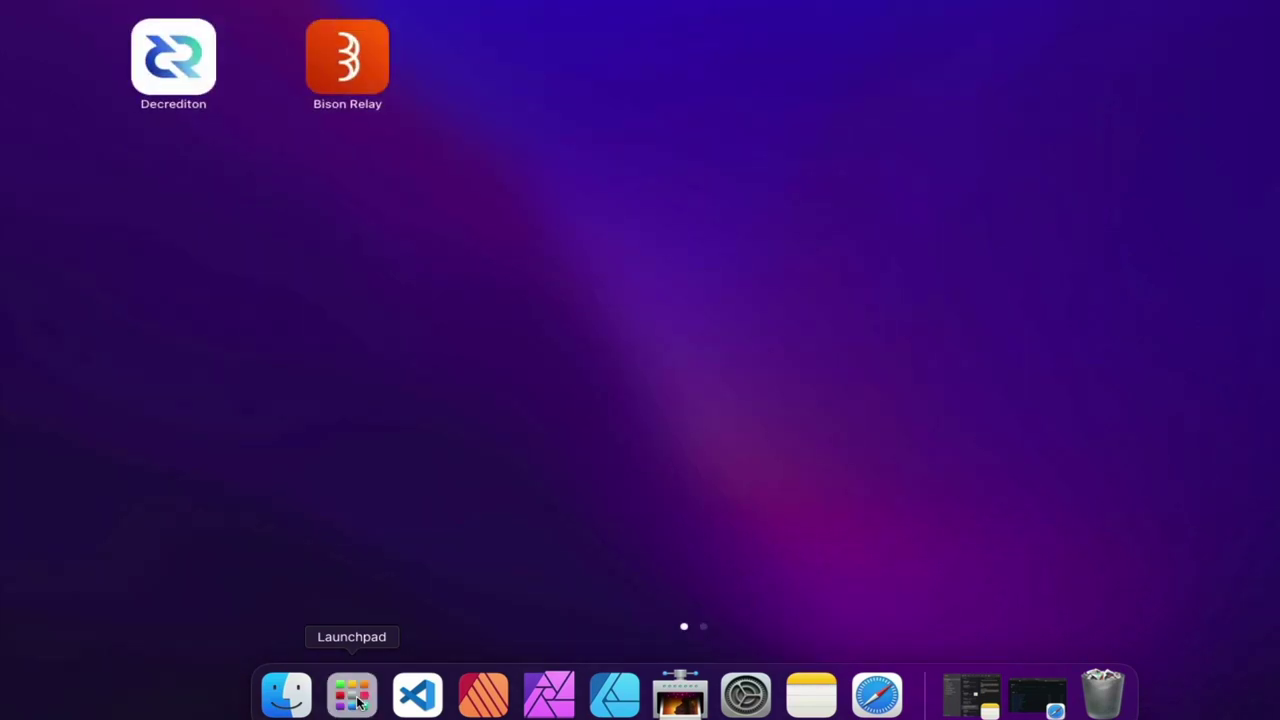
Launch Bison Relay and create a new wallet protected with the pasted password
{"action": "left_click", "coordinate": [364, 66]}
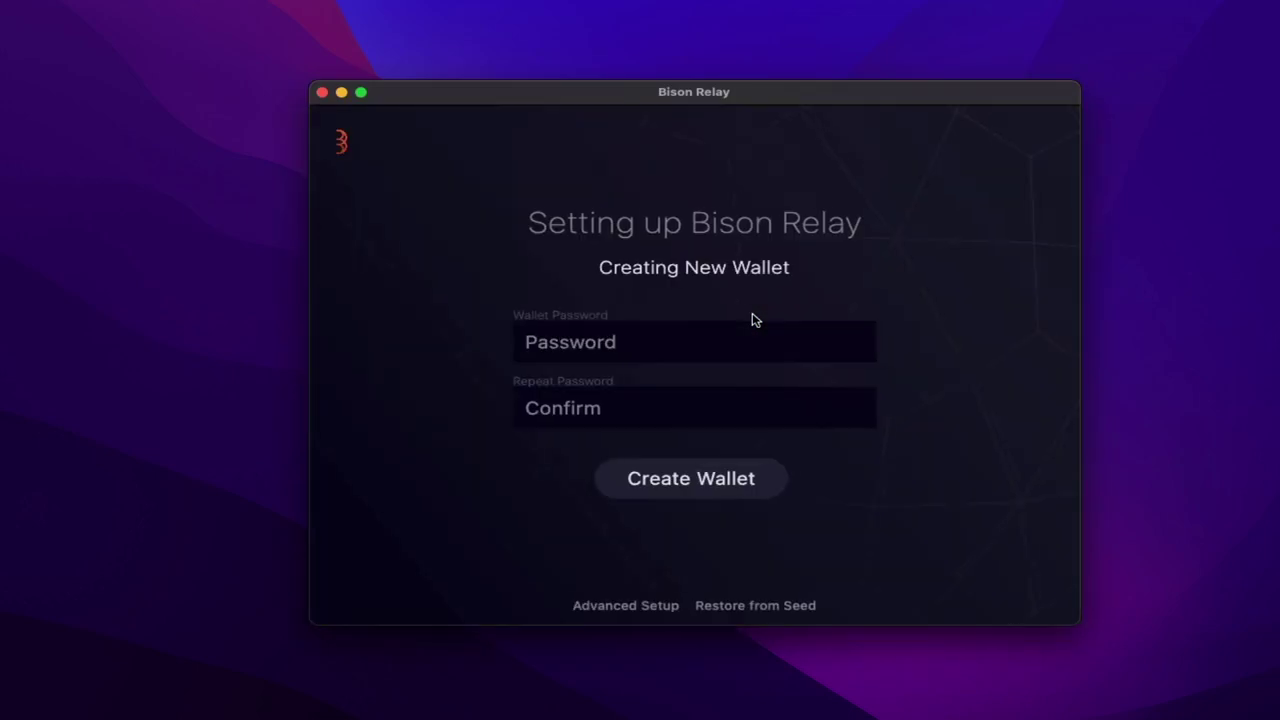
{"action": "left_click", "coordinate": [669, 343]}
{"action": "key", "text": "super+v"}
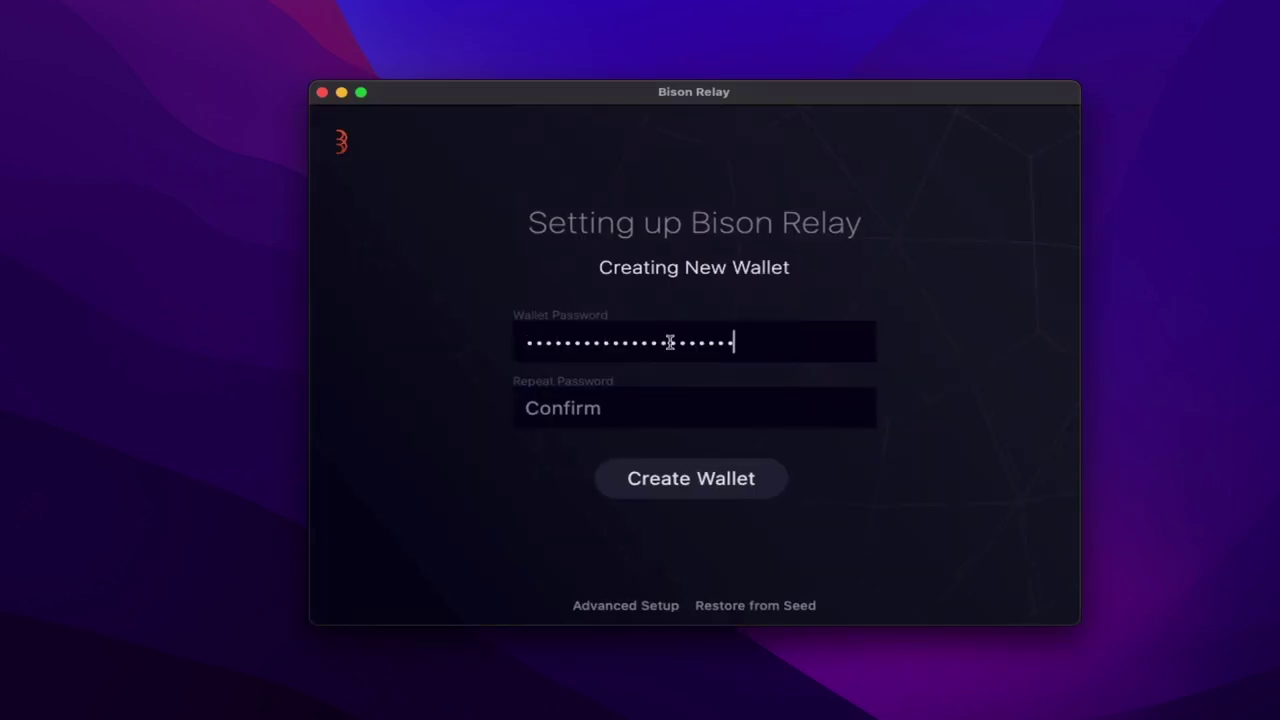
{"action": "left_click", "coordinate": [666, 418]}
{"action": "key", "text": "super+v"}
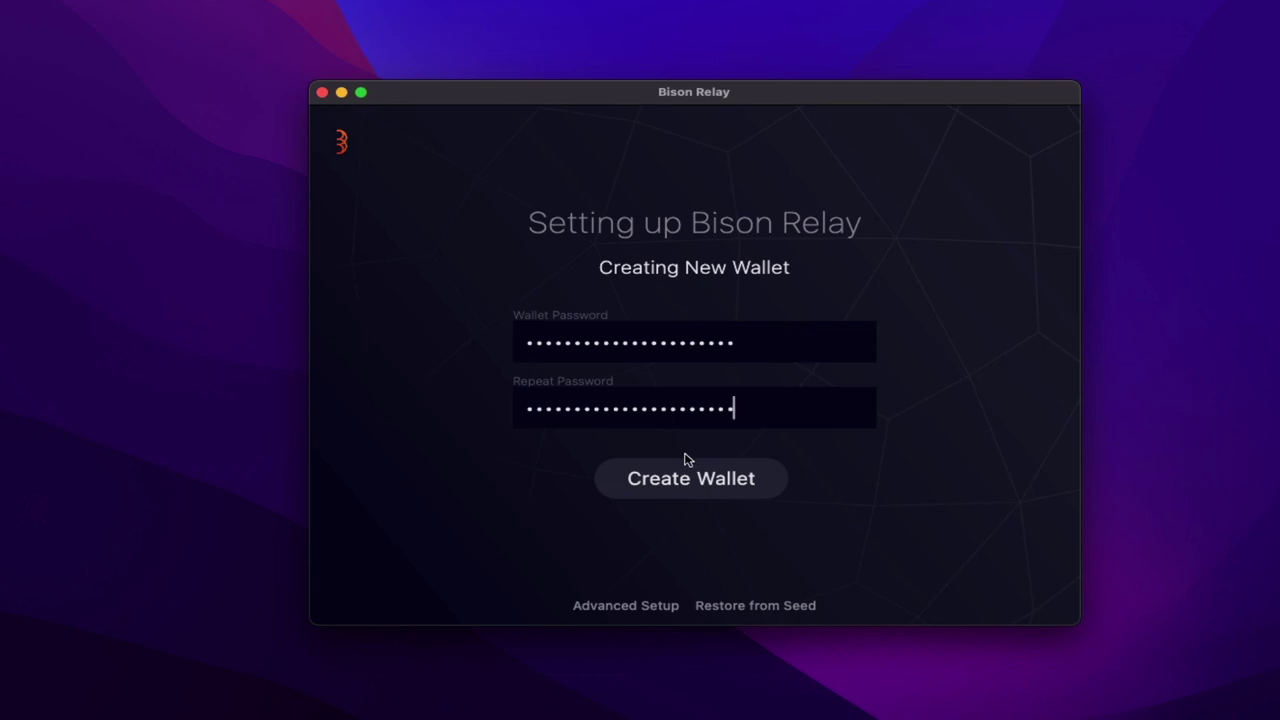
{"action": "left_click", "coordinate": [690, 480]}
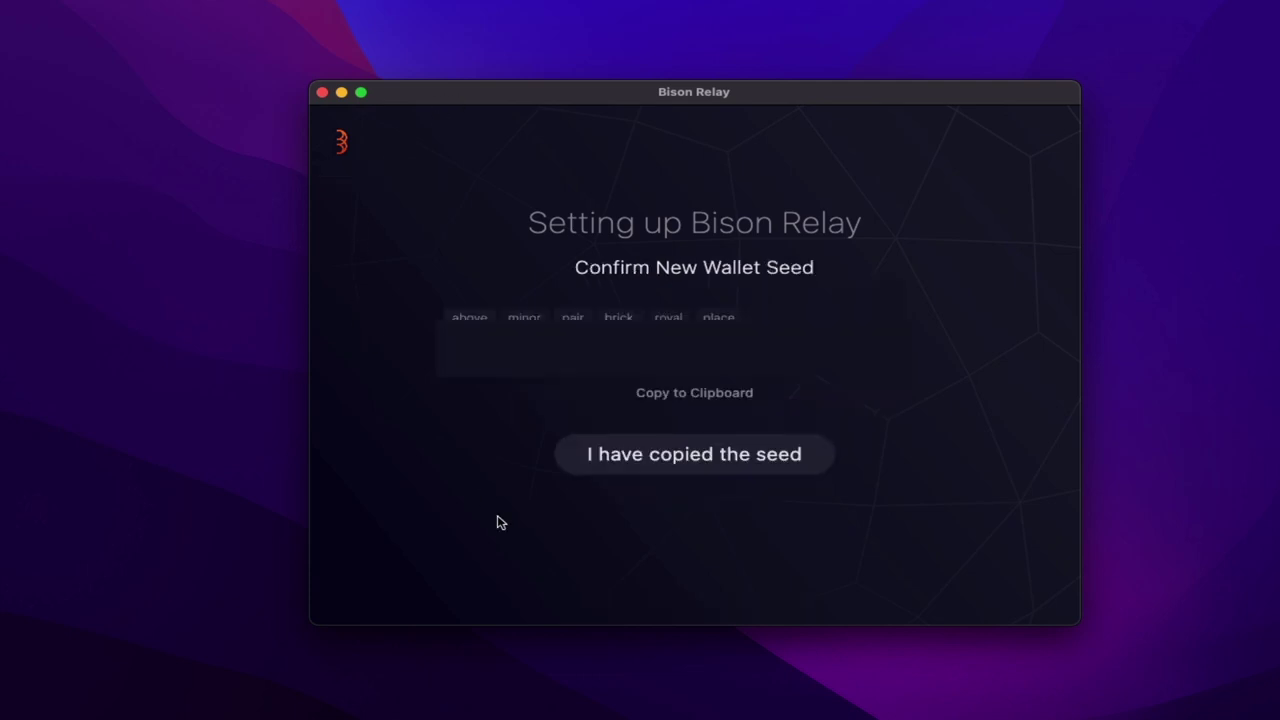
Pass the seed word quiz (pair, place, pigeon, among others) and continue
{"action": "left_click", "coordinate": [691, 457]}
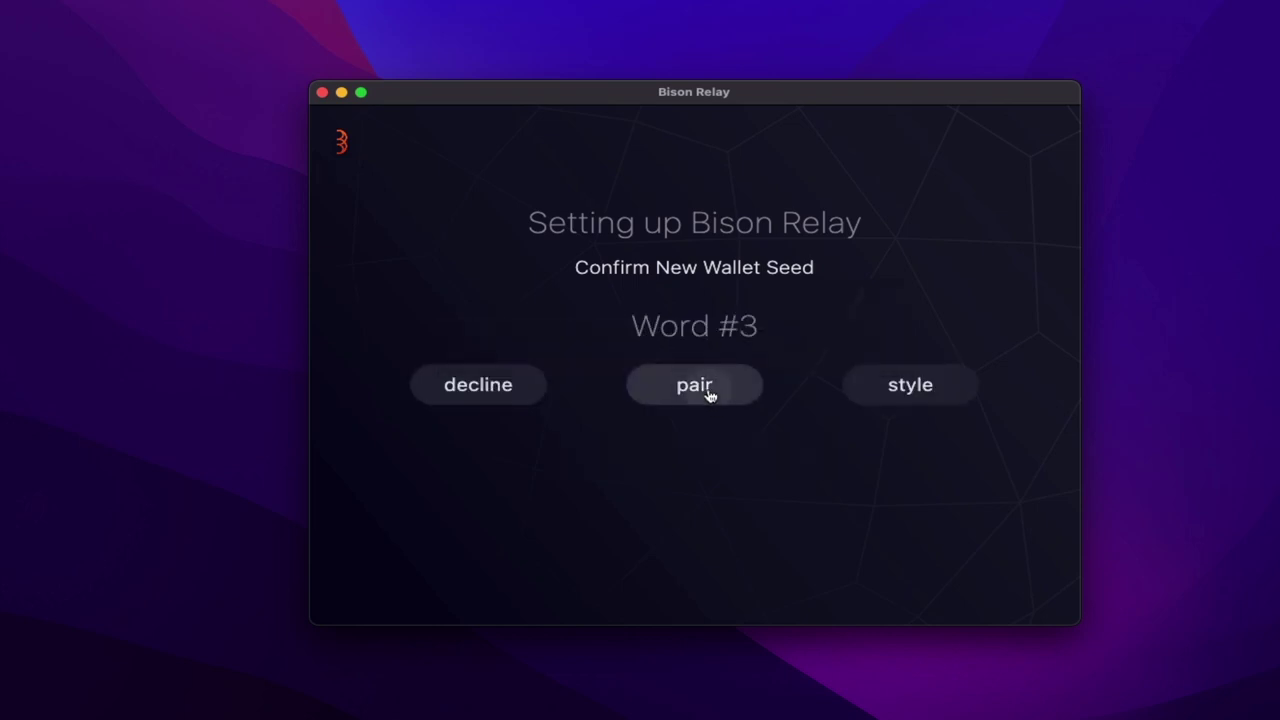
{"action": "left_click", "coordinate": [709, 395]}
{"action": "left_click", "coordinate": [890, 389]}
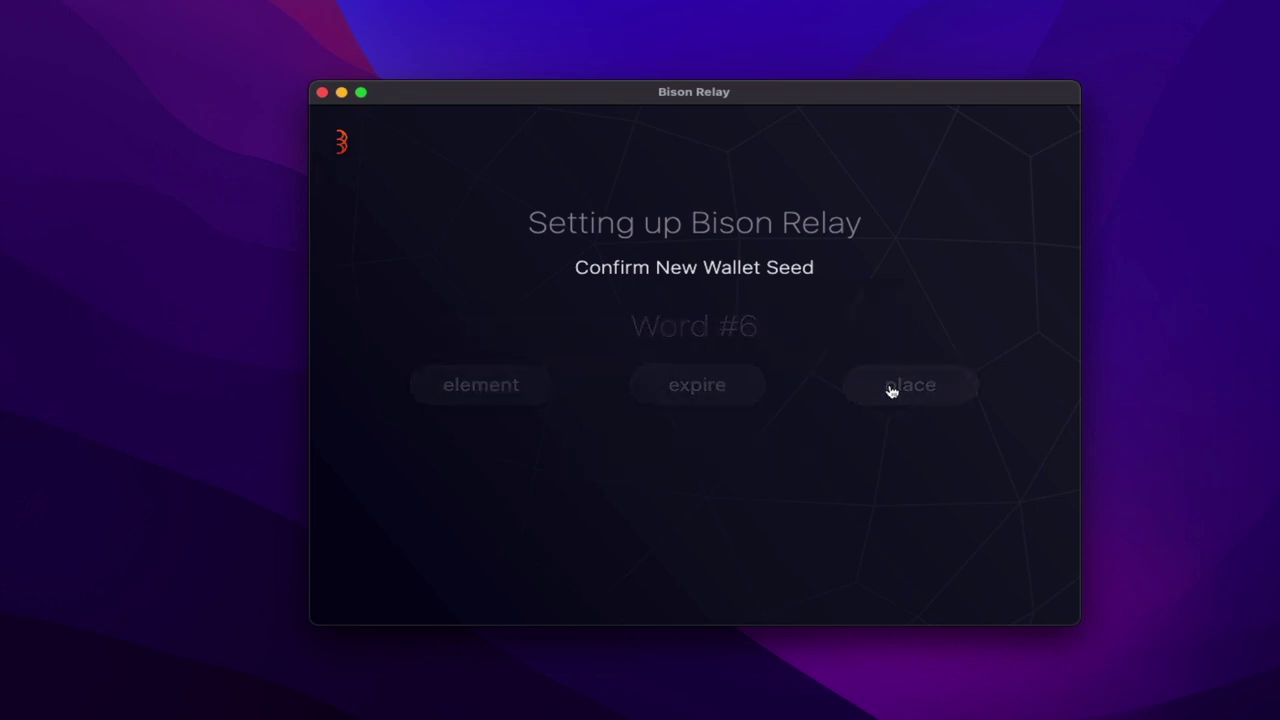
{"action": "left_click", "coordinate": [700, 392]}
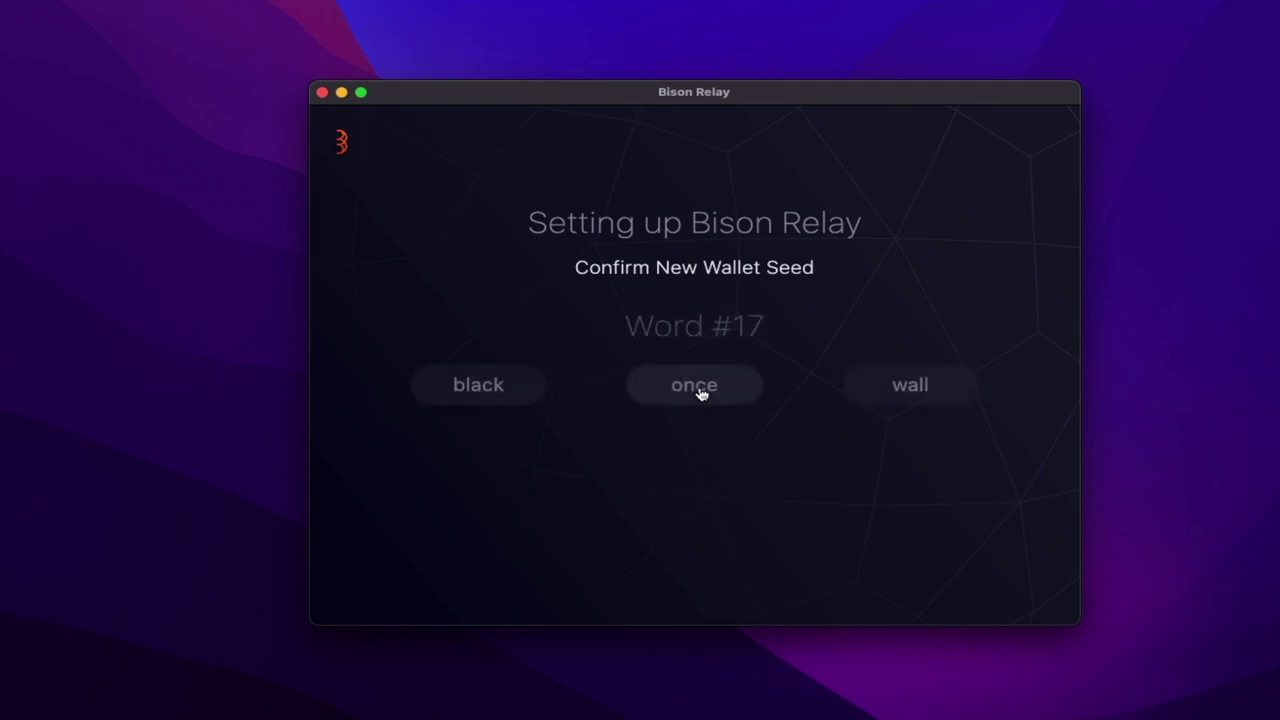
{"action": "left_click", "coordinate": [908, 397]}
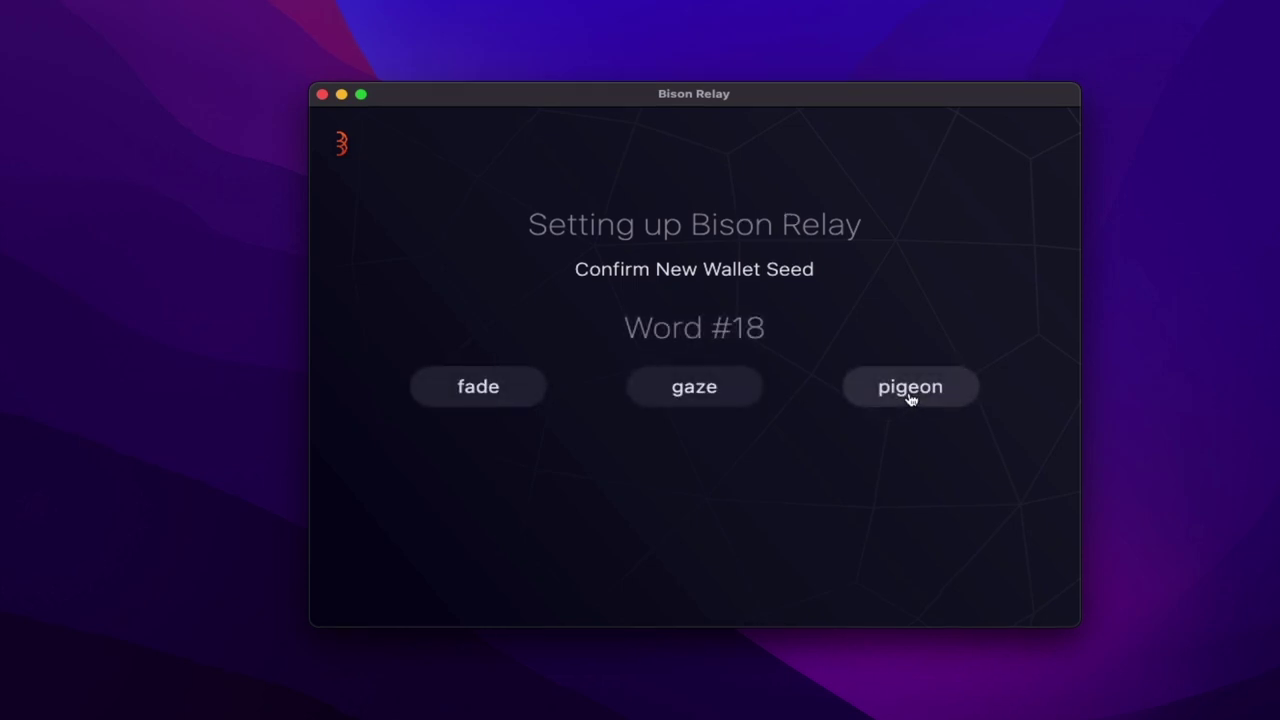
{"action": "left_click", "coordinate": [910, 397]}
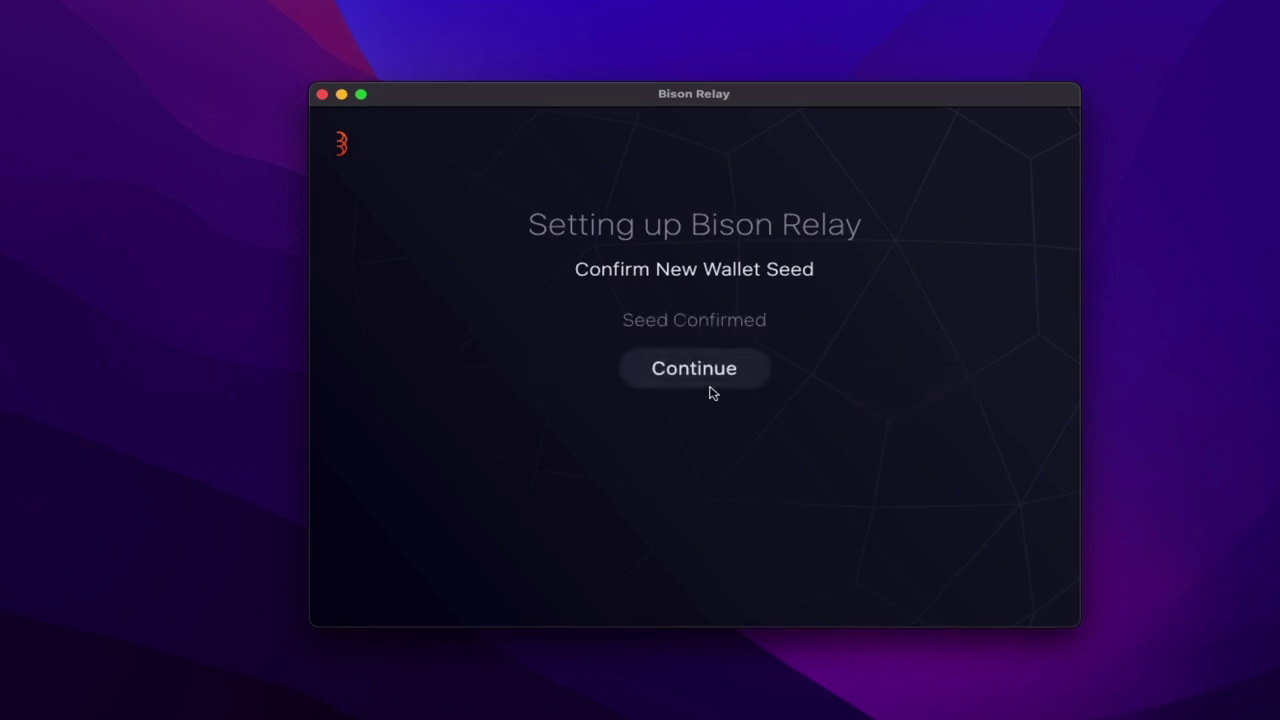
{"action": "left_click", "coordinate": [700, 371]}
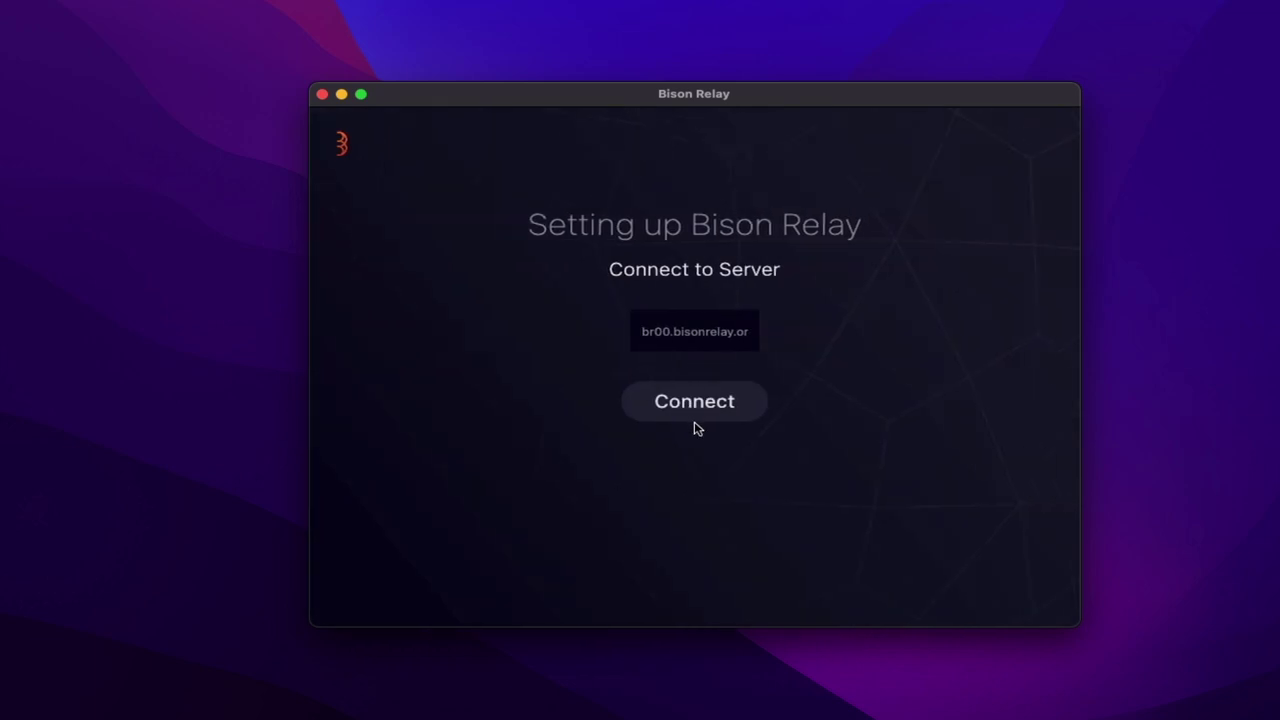
Connect to the default br00.bisonrelay.org relay server and let the network sync finish
{"action": "left_click", "coordinate": [690, 410]}
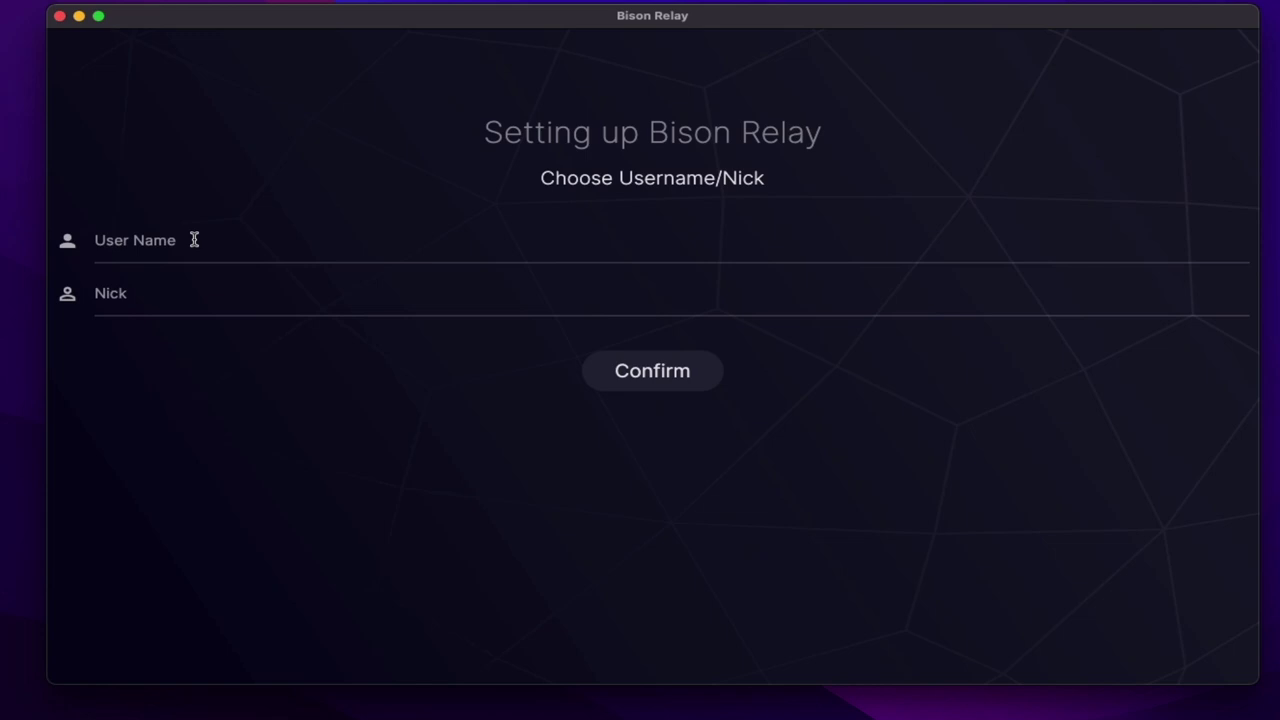
Enter BisonGreen as both User Name and Nick and confirm
{"action": "left_click", "coordinate": [193, 238]}
{"action": "type", "text": "BisonGreen"}
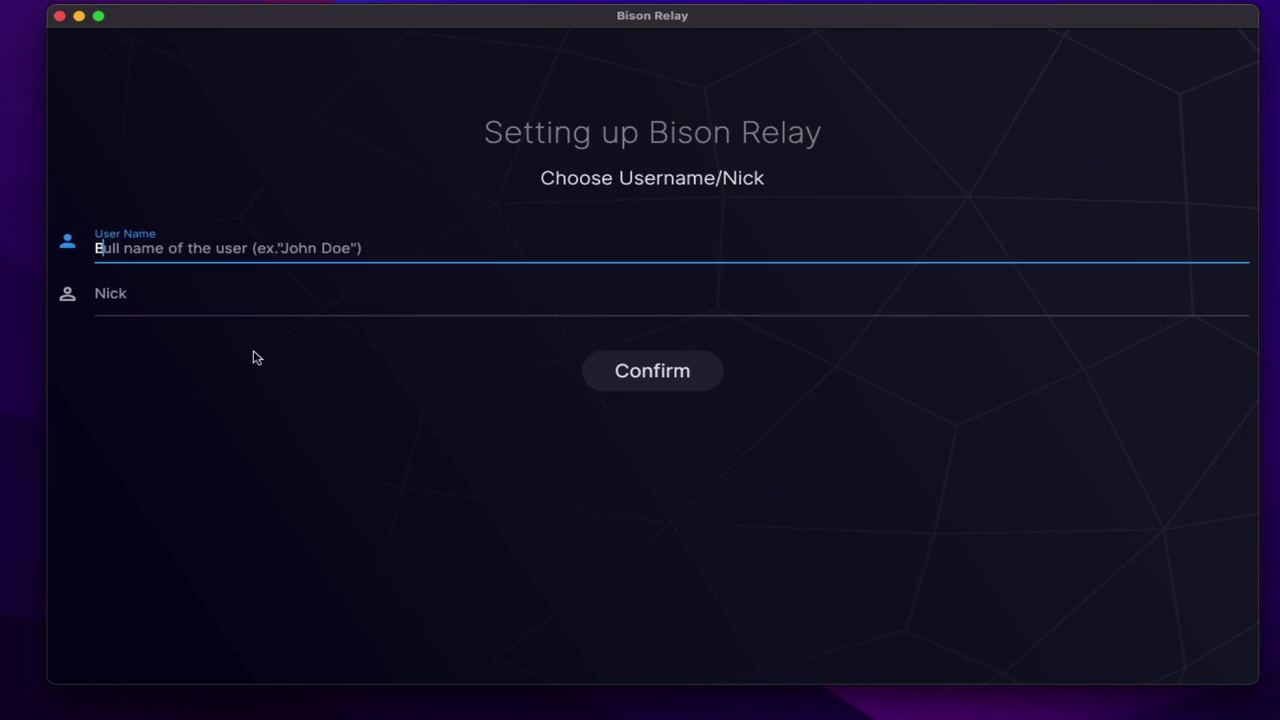
{"action": "left_click", "coordinate": [171, 290]}
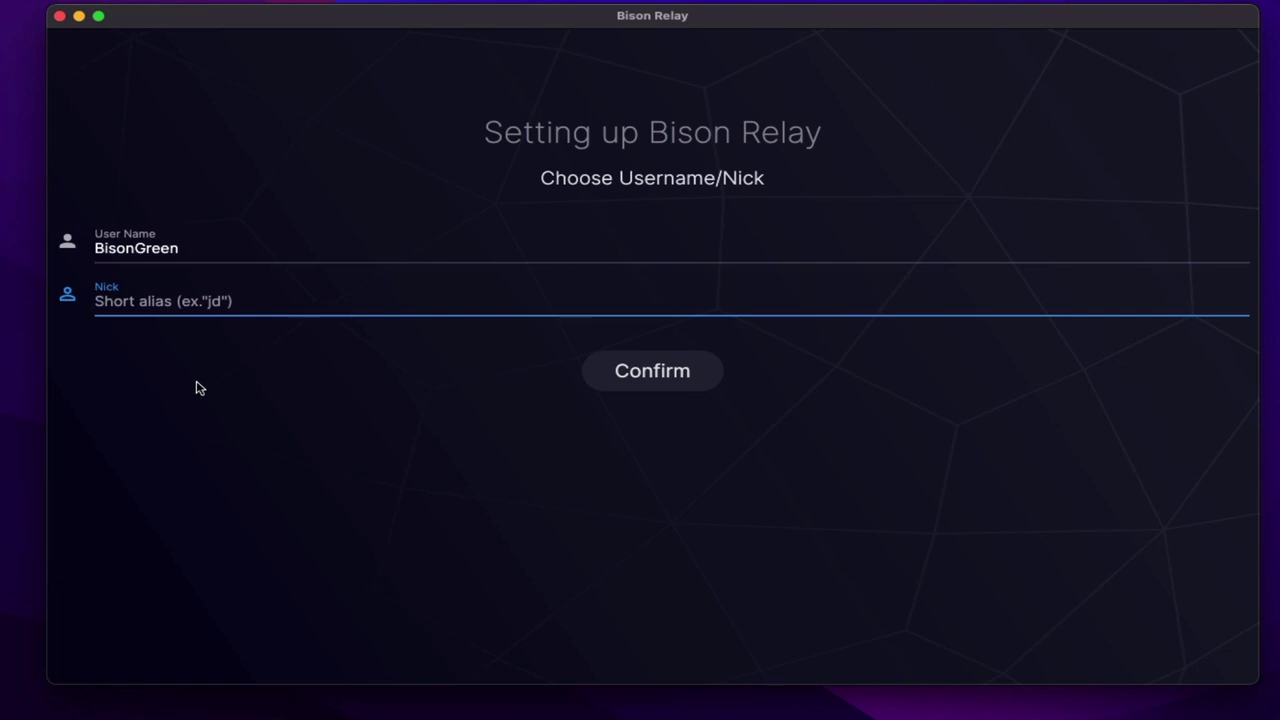
{"action": "type", "text": "BisonGreen"}
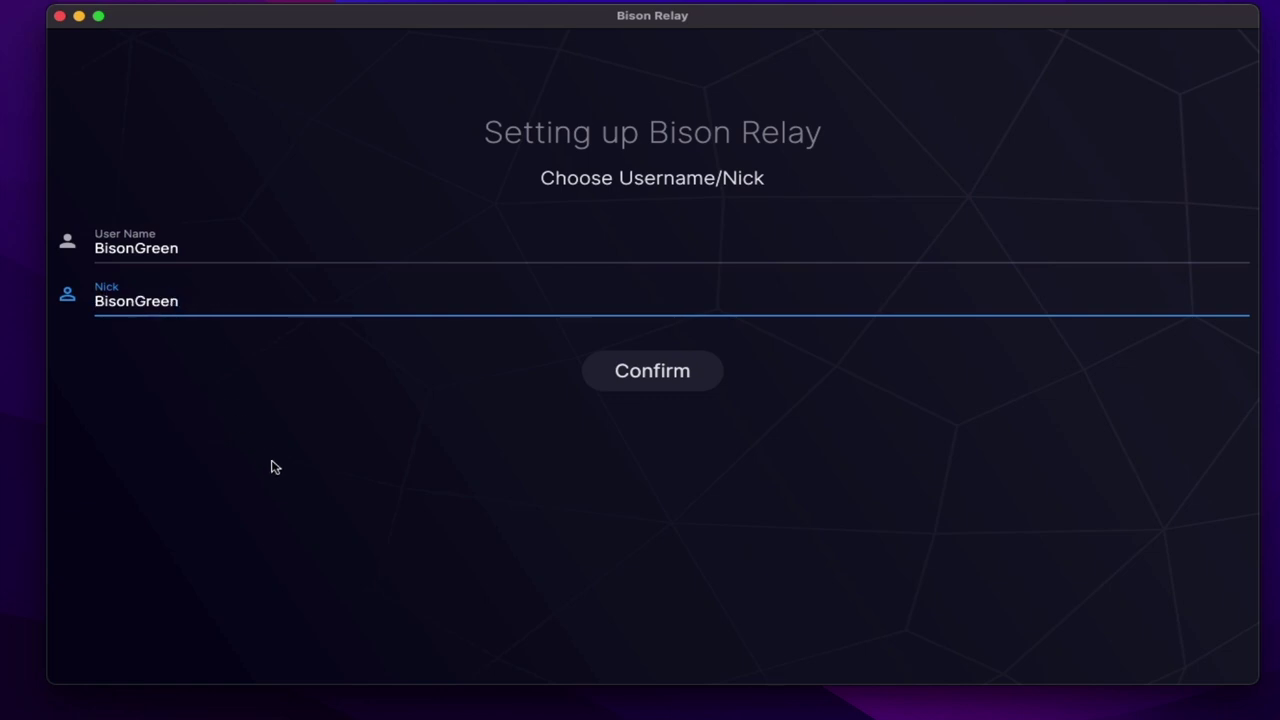
{"action": "left_click", "coordinate": [274, 468]}
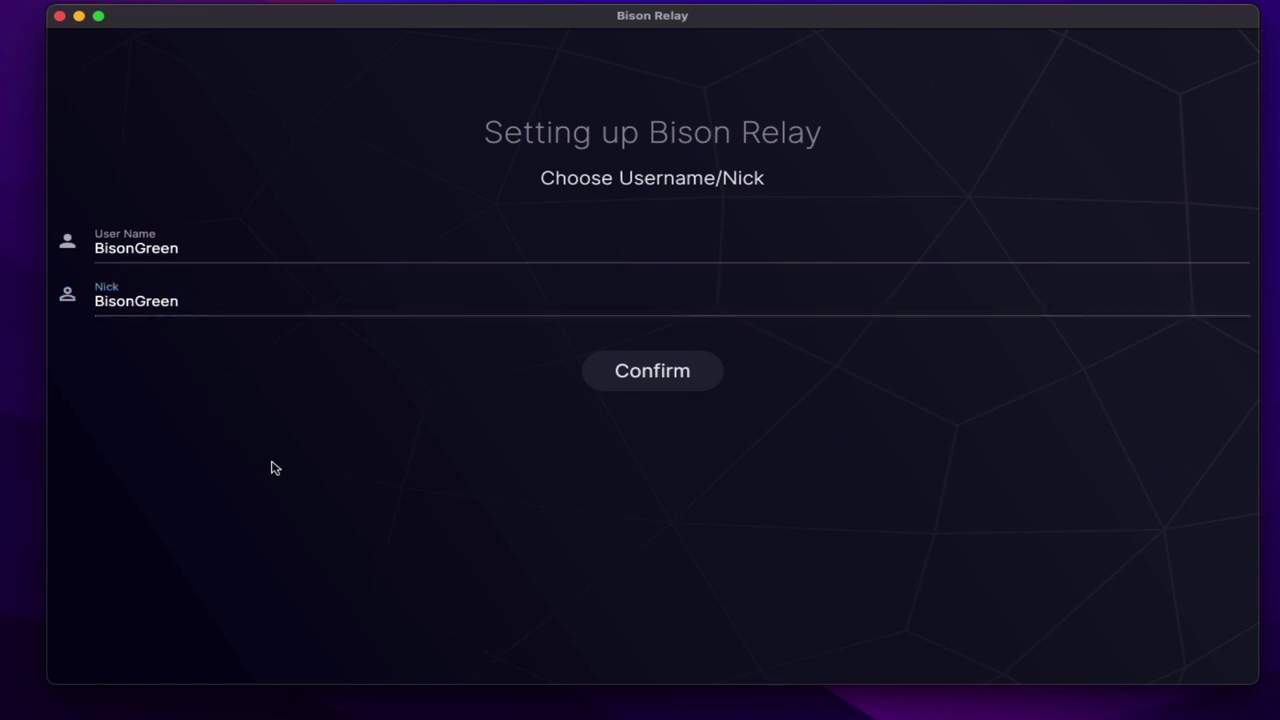
{"action": "left_click", "coordinate": [653, 373]}
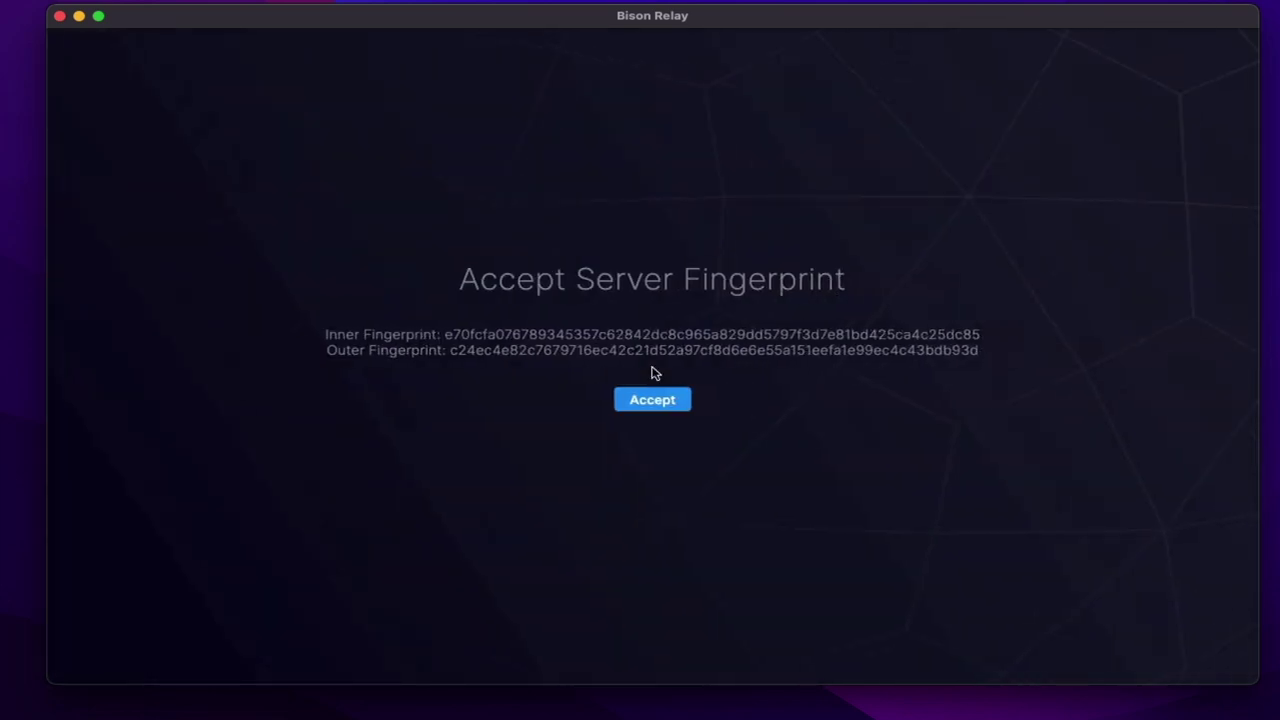
Accept the server fingerprint and paste the invite key into the setup field
{"action": "left_click", "coordinate": [656, 402]}
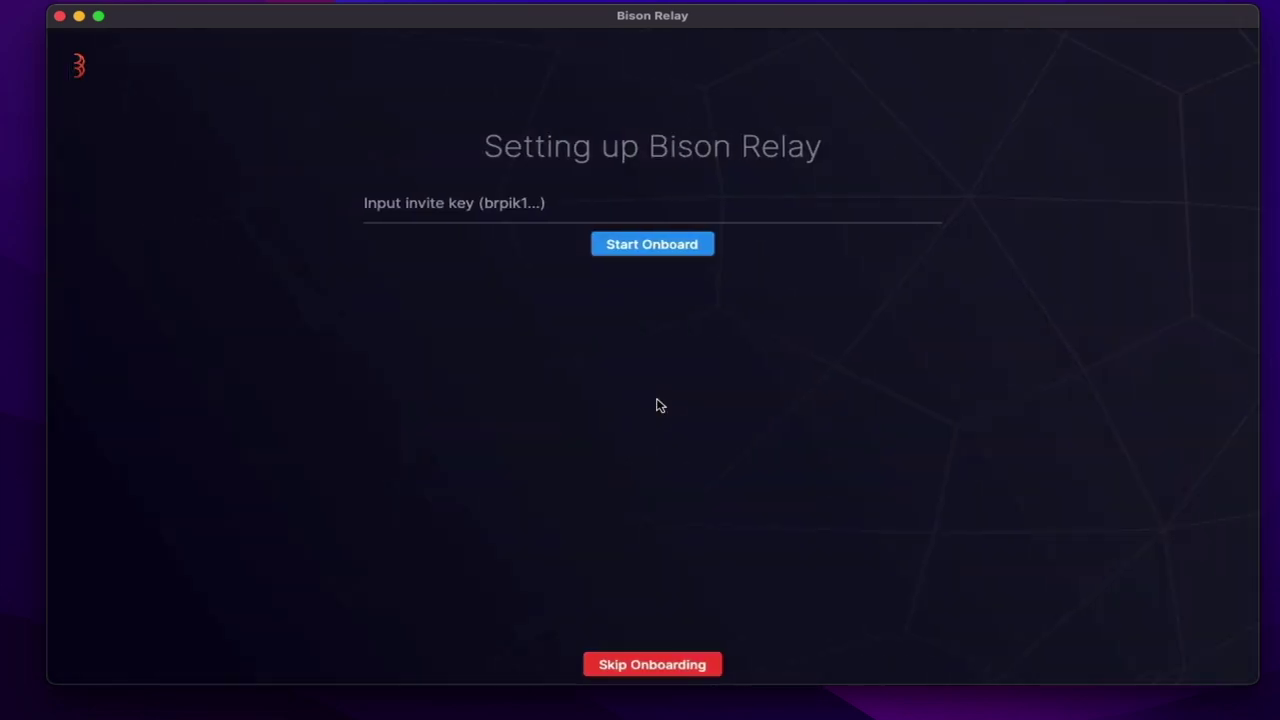
{"action": "left_click", "coordinate": [566, 203]}
{"action": "key", "text": "super+v"}
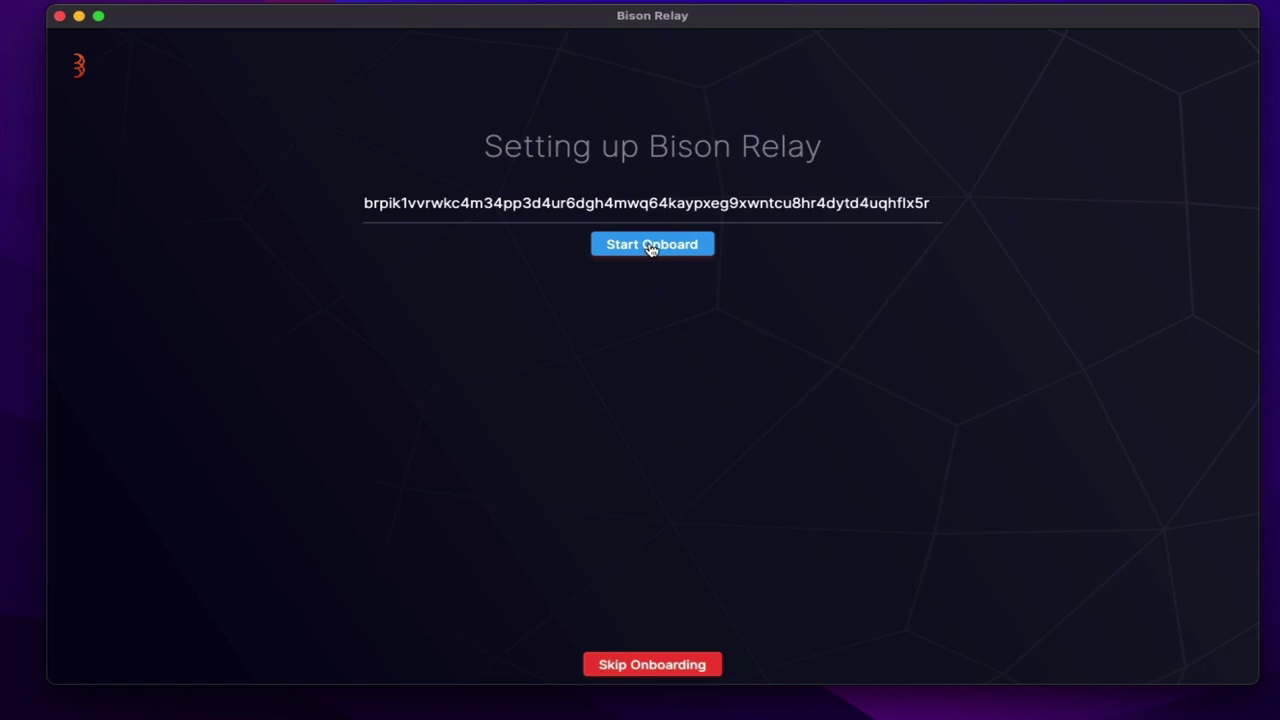
Start onboarding with the entered invite key and let it run to Onboarding completed
{"action": "left_click", "coordinate": [651, 248]}
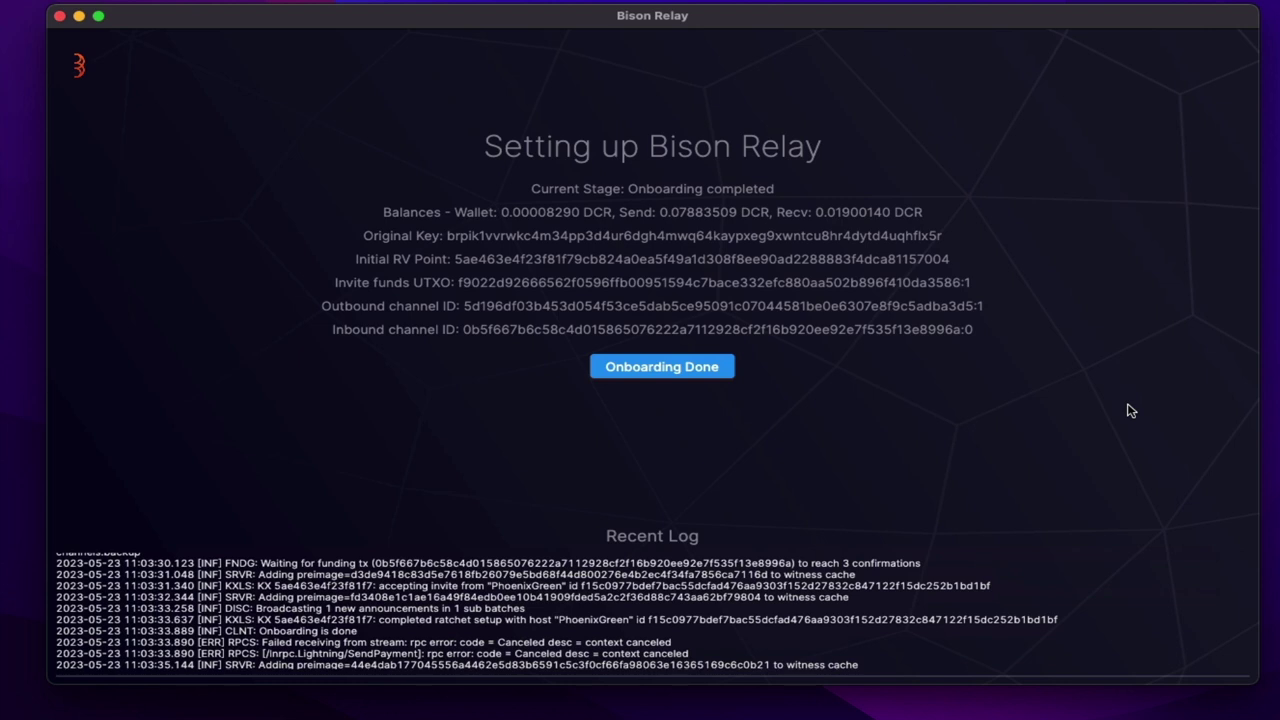
Finish onboarding, open the chat with the inviter and send 'Hello'
{"action": "left_click", "coordinate": [661, 369]}
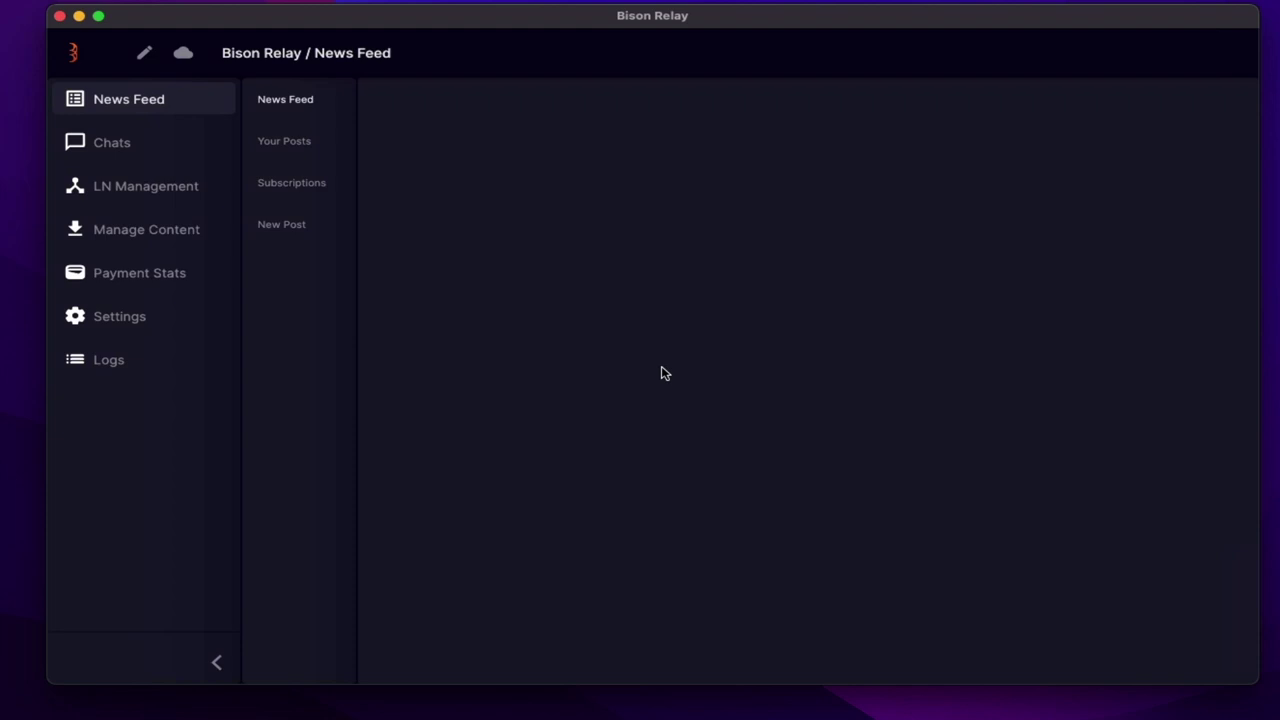
{"action": "left_click", "coordinate": [114, 145]}
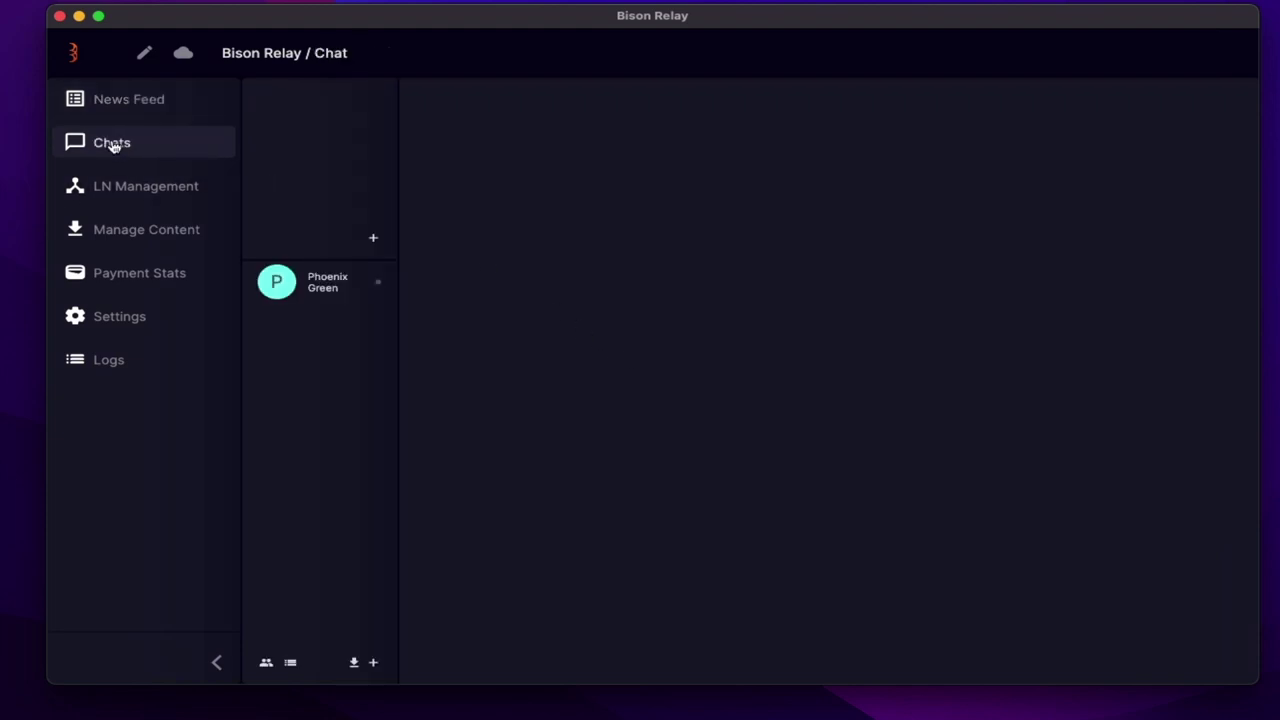
{"action": "left_click", "coordinate": [324, 287]}
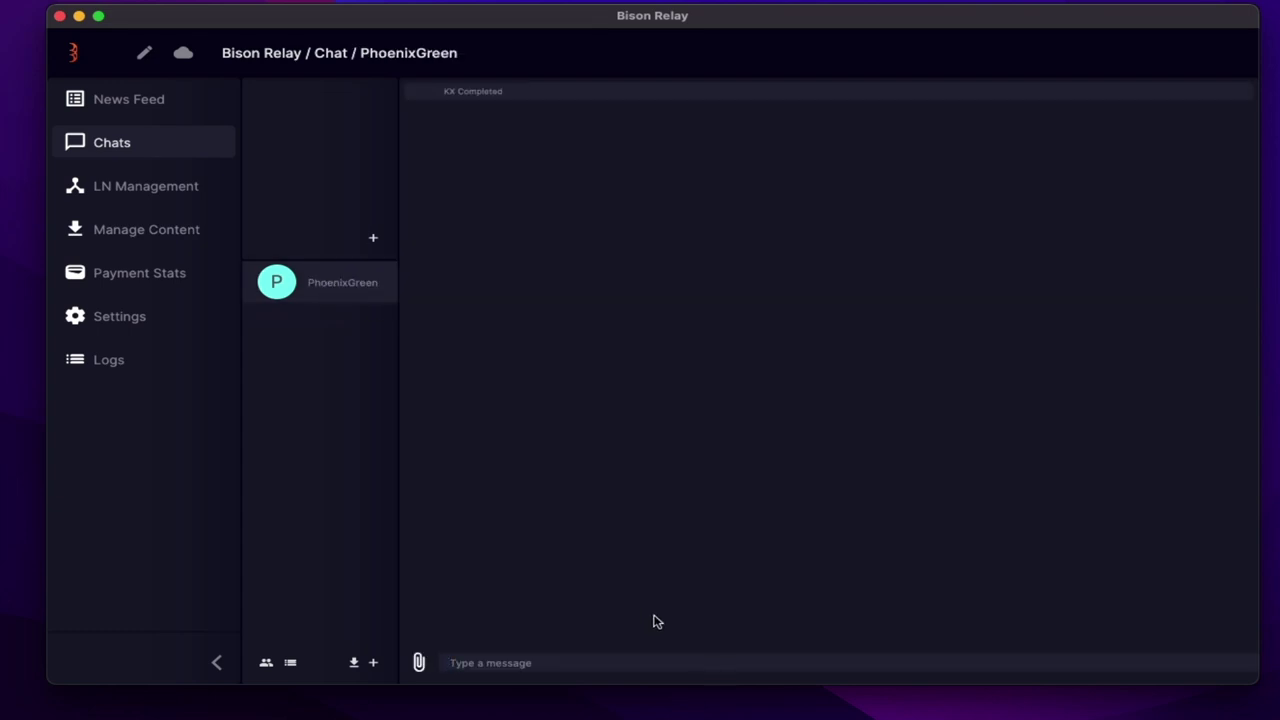
{"action": "left_click", "coordinate": [655, 663]}
{"action": "type", "text": "Hello"}
{"action": "key", "text": "Return"}
Subscribe to the inviter's posts and list them
{"action": "left_click", "coordinate": [283, 287]}
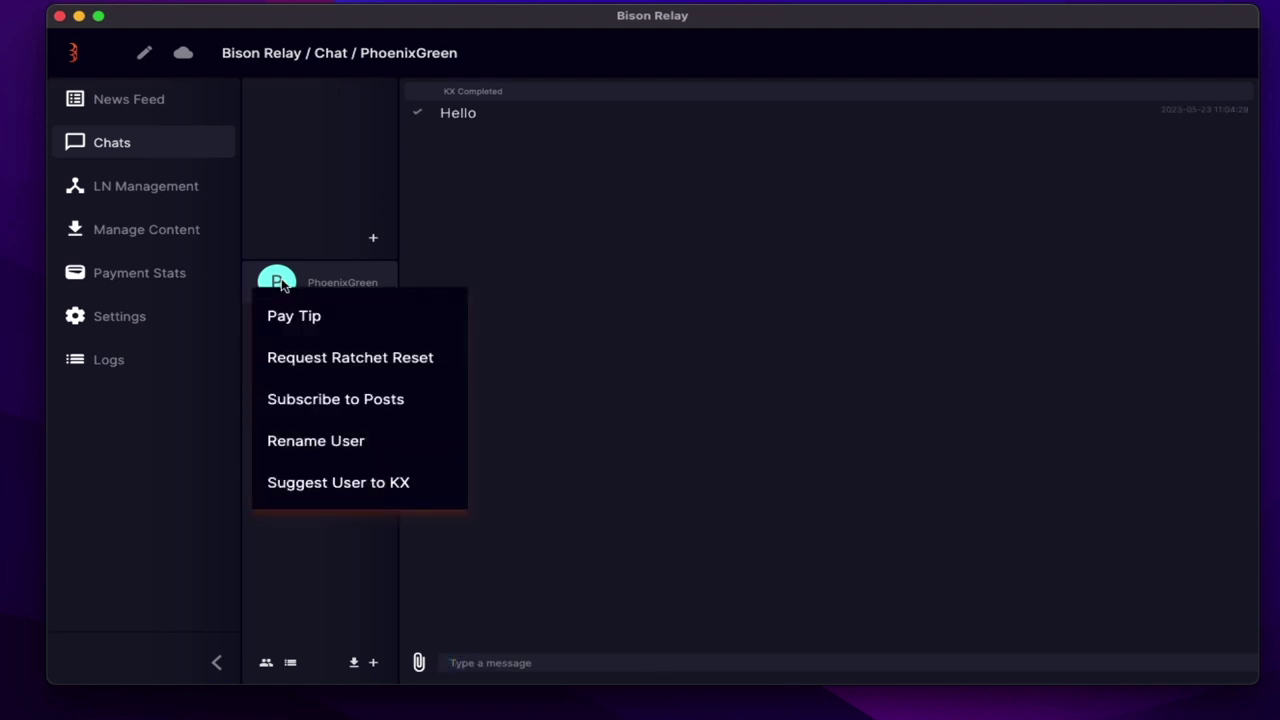
{"action": "left_click", "coordinate": [301, 400]}
{"action": "left_click", "coordinate": [277, 282]}
{"action": "left_click", "coordinate": [1057, 488]}
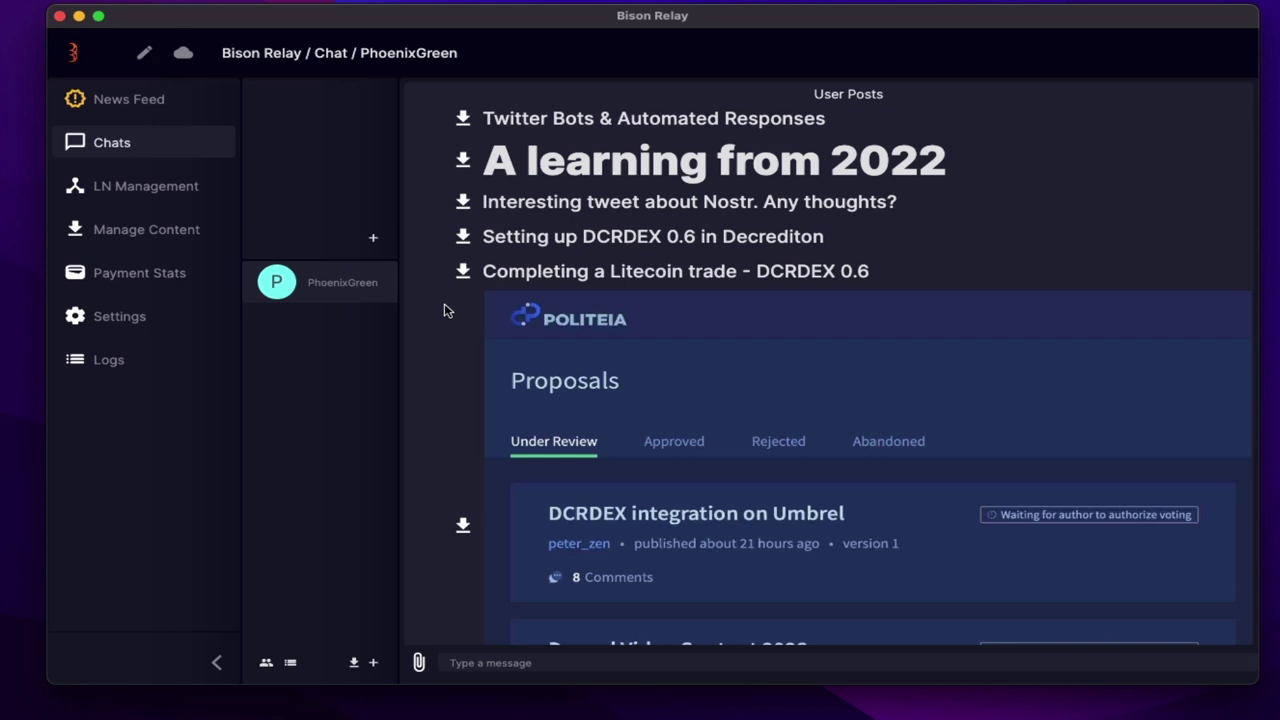
Comment 'Hello' on the 'Setting up DCRDEX 0.6 in Decrediton' post, then return to Chats
{"action": "left_click", "coordinate": [108, 104]}
{"action": "left_click", "coordinate": [1078, 190]}
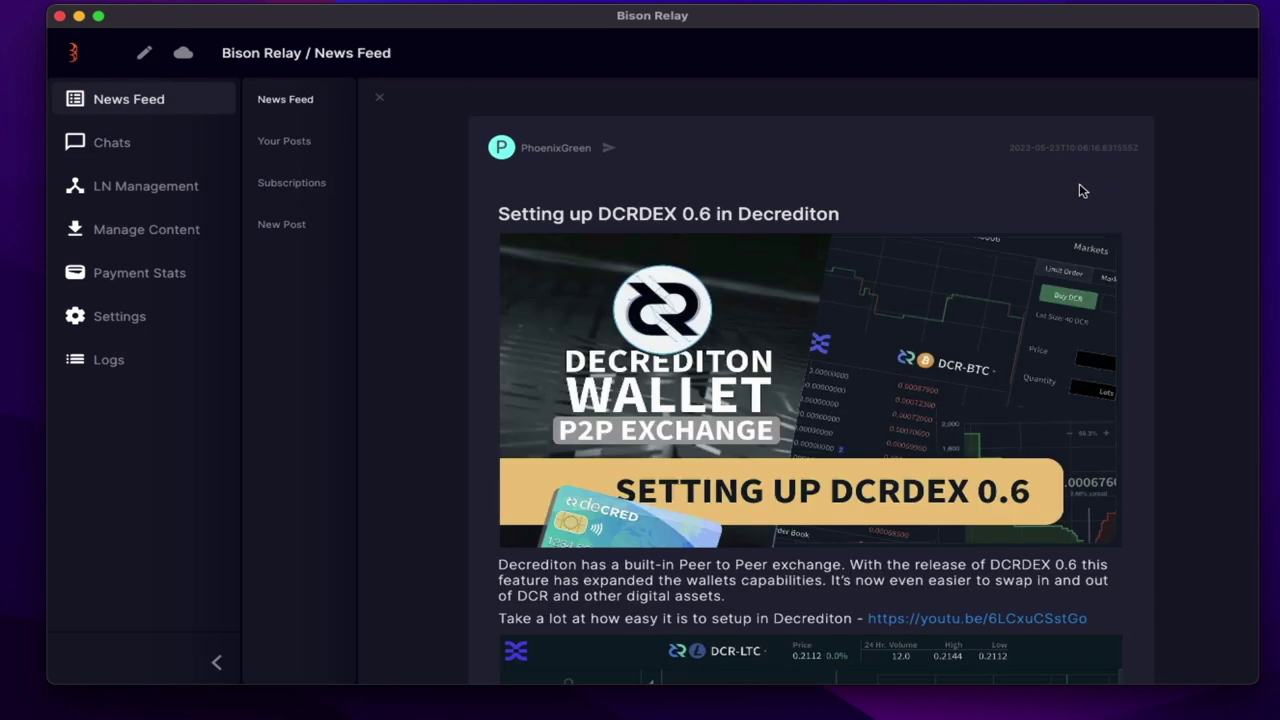
{"action": "scroll", "coordinate": [517, 563], "scroll_direction": "down", "scroll_amount": 15}
{"action": "left_click", "coordinate": [517, 563]}
{"action": "type", "text": "Hello"}
{"action": "left_click", "coordinate": [514, 633]}
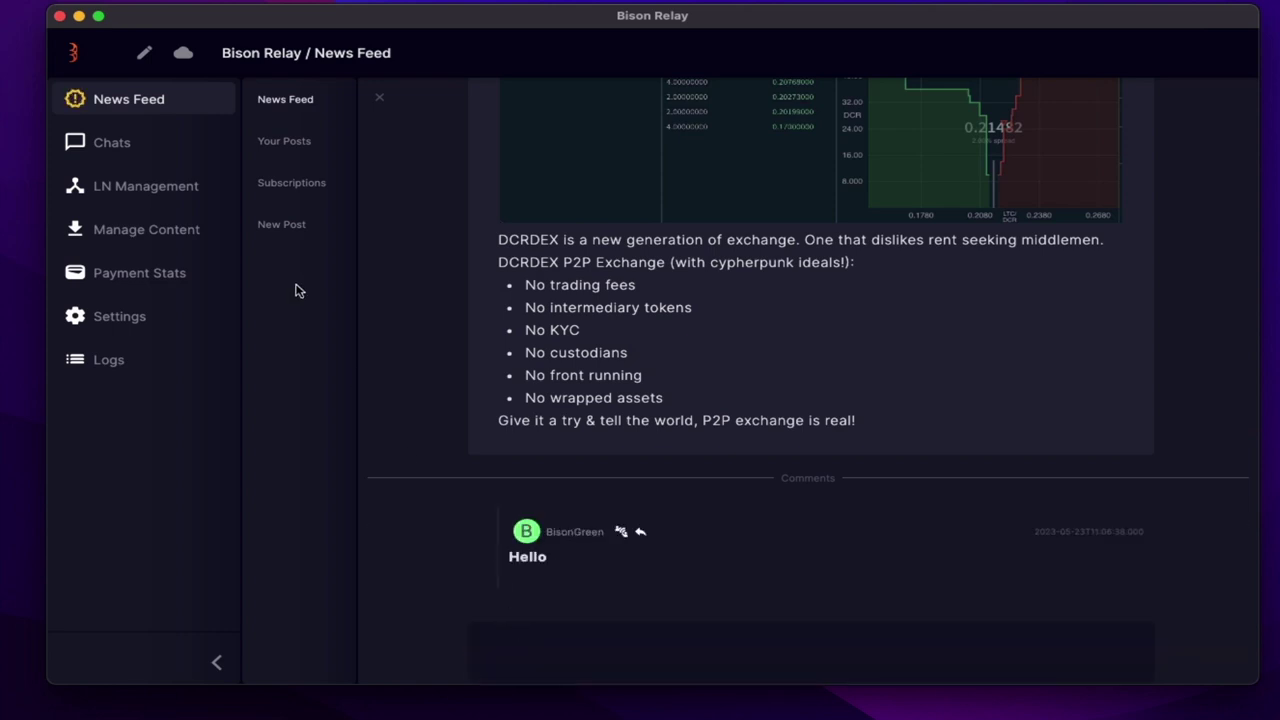
{"action": "left_click", "coordinate": [110, 145]}
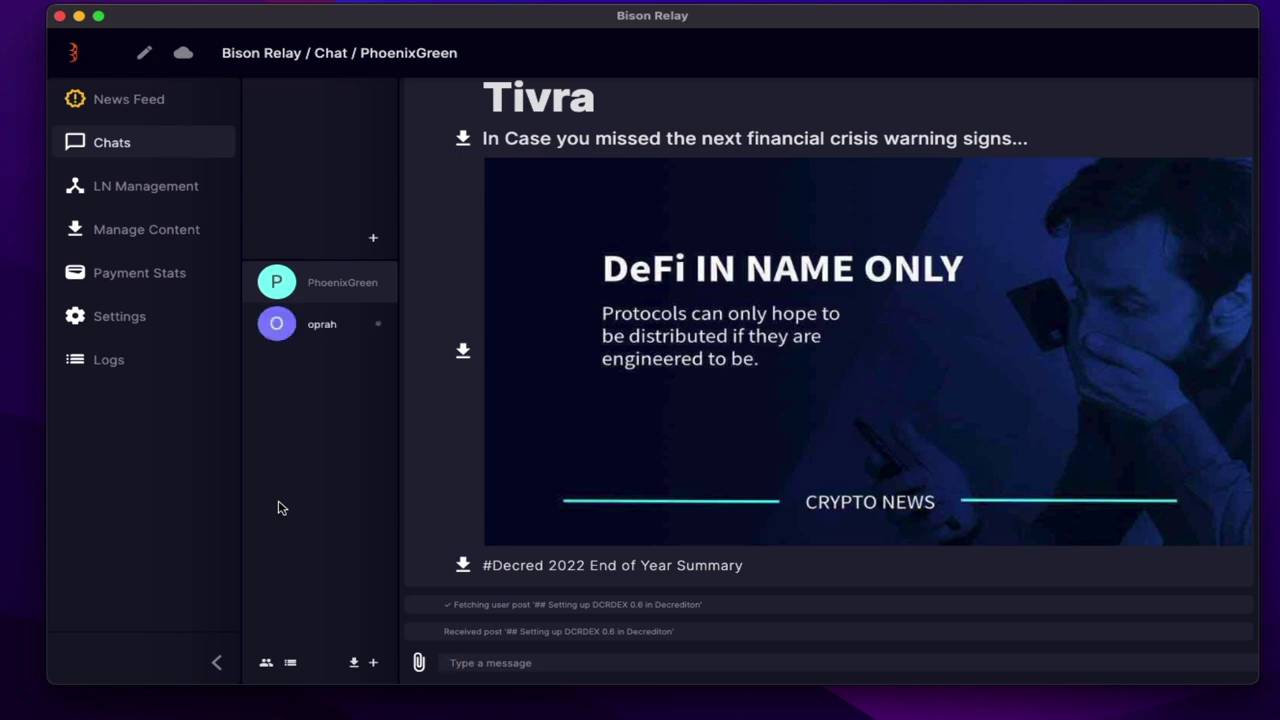
Open the new contact's chat and view the Lightning network management overview
{"action": "left_click", "coordinate": [336, 328]}
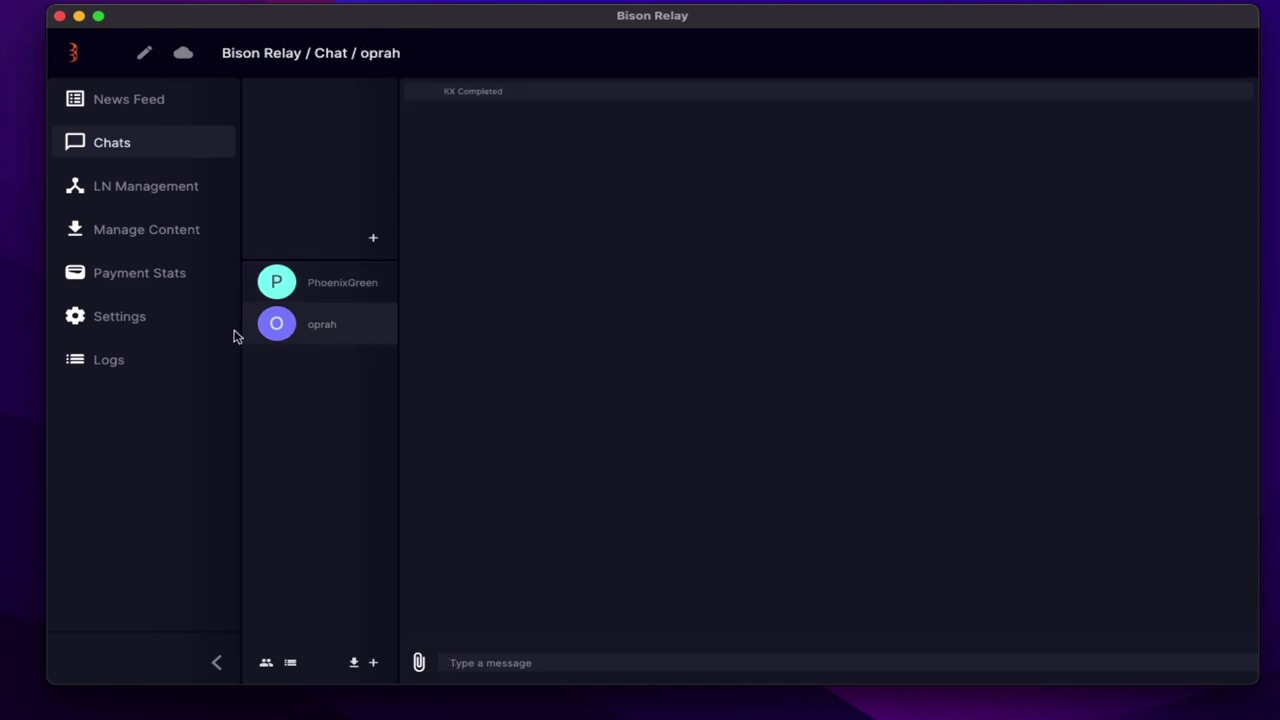
{"action": "left_click", "coordinate": [145, 192]}
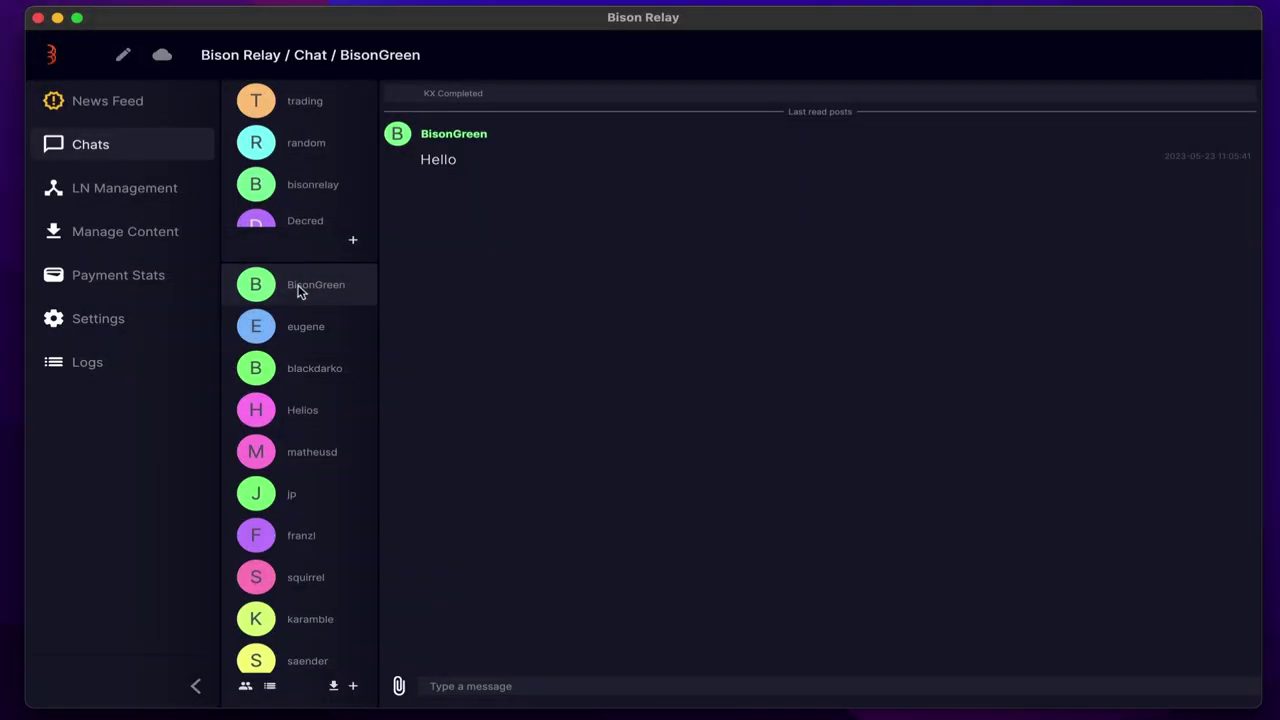
{"action": "scroll", "coordinate": [280, 150], "scroll_direction": "down", "scroll_amount": 2}
From Decred Magazine's Manage GC, invite the new user to the group chat
{"action": "left_click", "coordinate": [256, 122]}
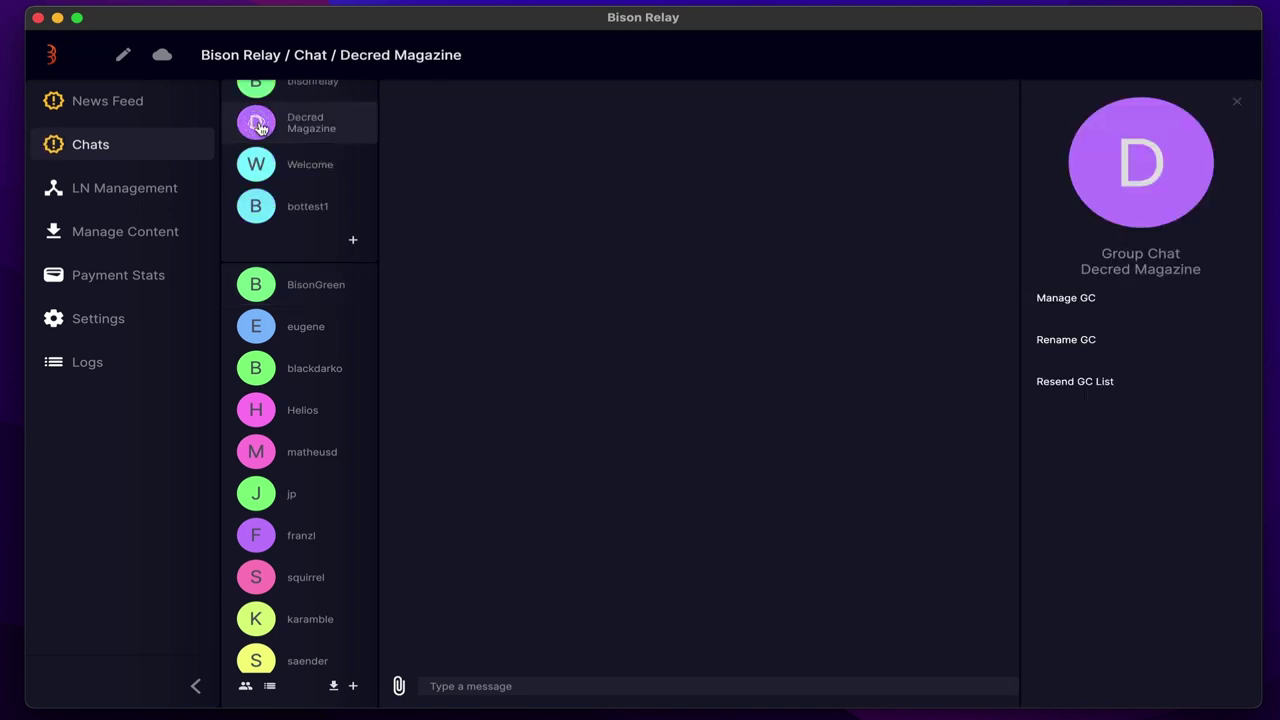
{"action": "left_click", "coordinate": [1056, 298]}
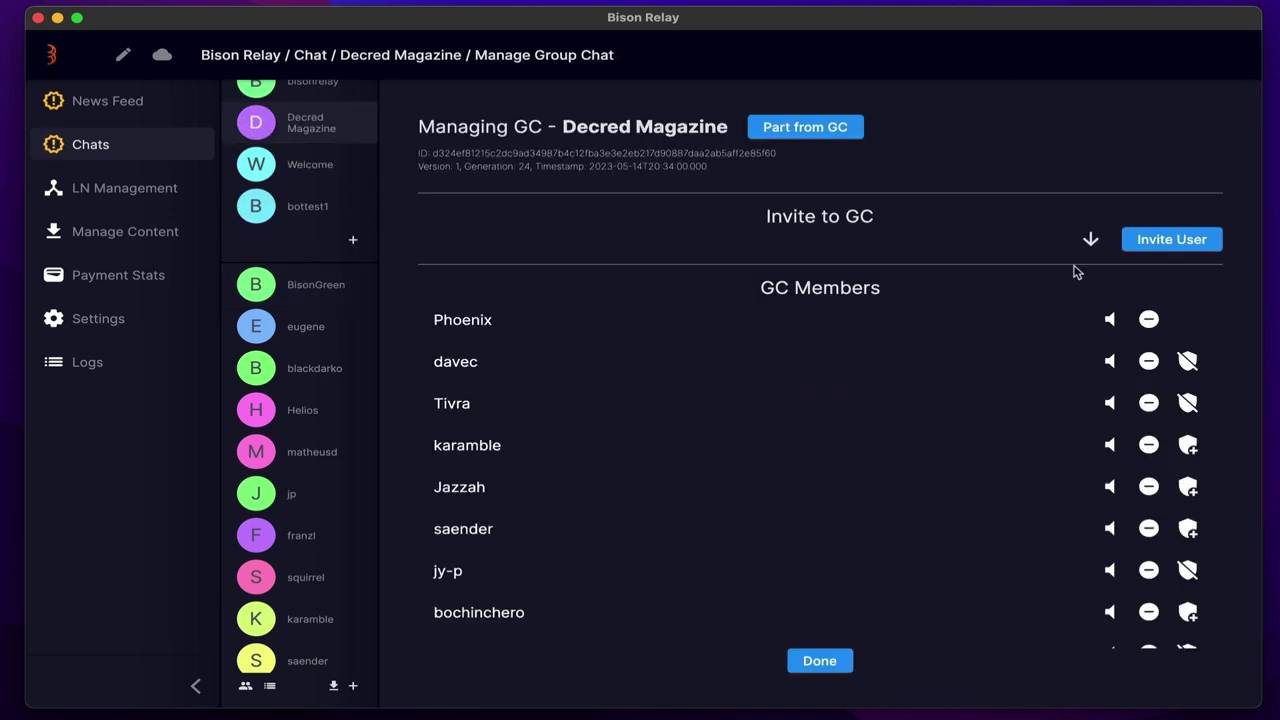
{"action": "left_click", "coordinate": [1093, 240]}
{"action": "left_click", "coordinate": [489, 163]}
{"action": "left_click", "coordinate": [1151, 244]}
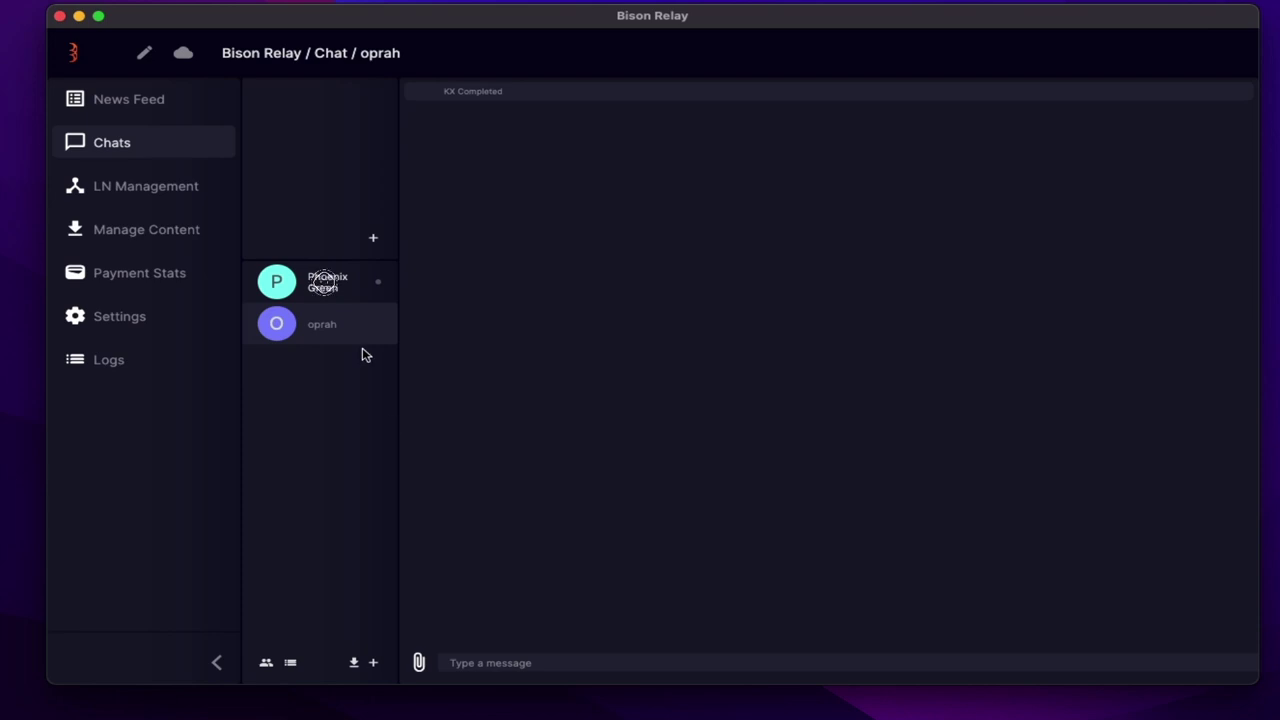
Accept the Decred Magazine invitation in the inviter's chat and open that group chat
{"action": "left_click", "coordinate": [323, 287]}
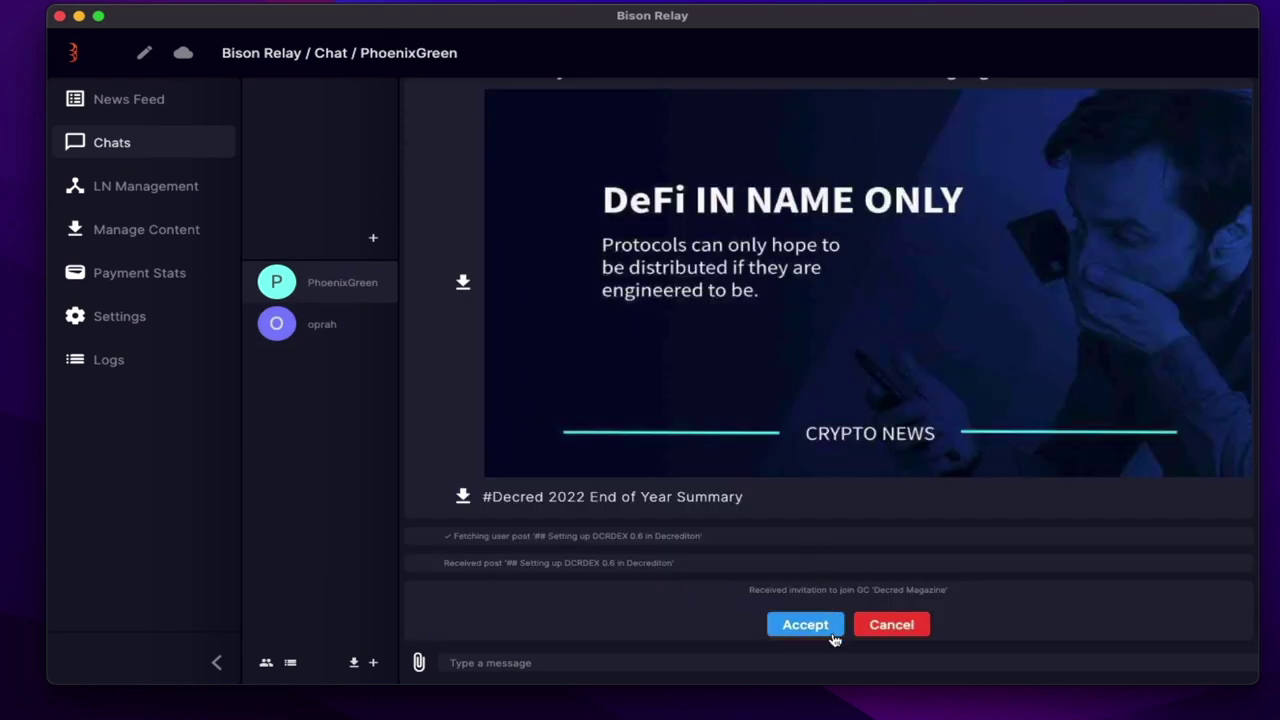
{"action": "left_click", "coordinate": [805, 626]}
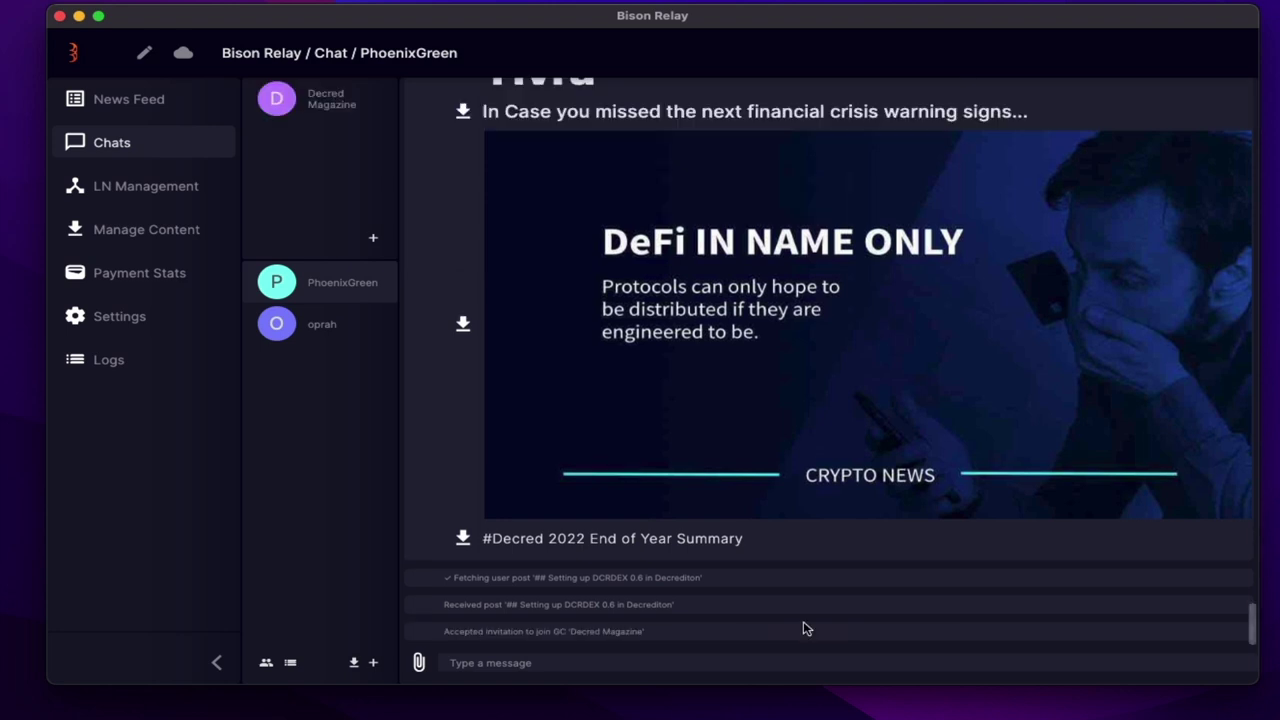
{"action": "left_click", "coordinate": [318, 100]}
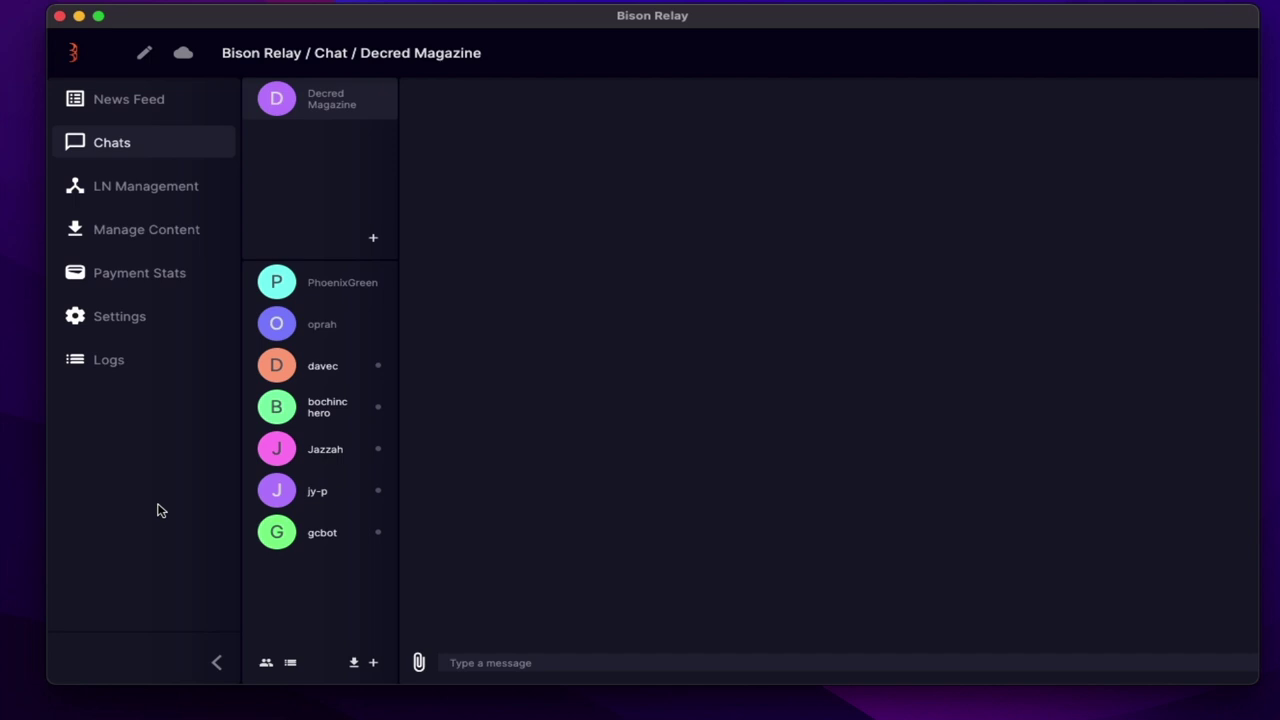
Open the gcbot chat and send the list command to see available group chats
{"action": "left_click", "coordinate": [322, 533]}
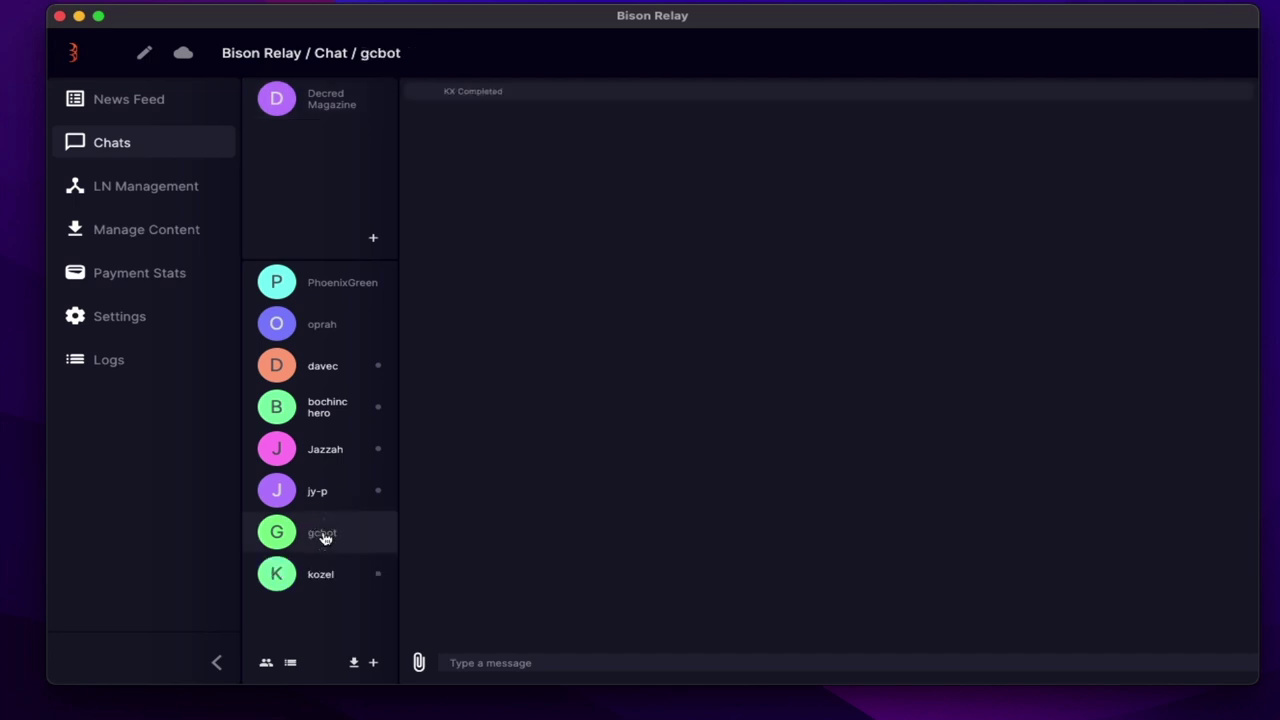
{"action": "left_click", "coordinate": [545, 665]}
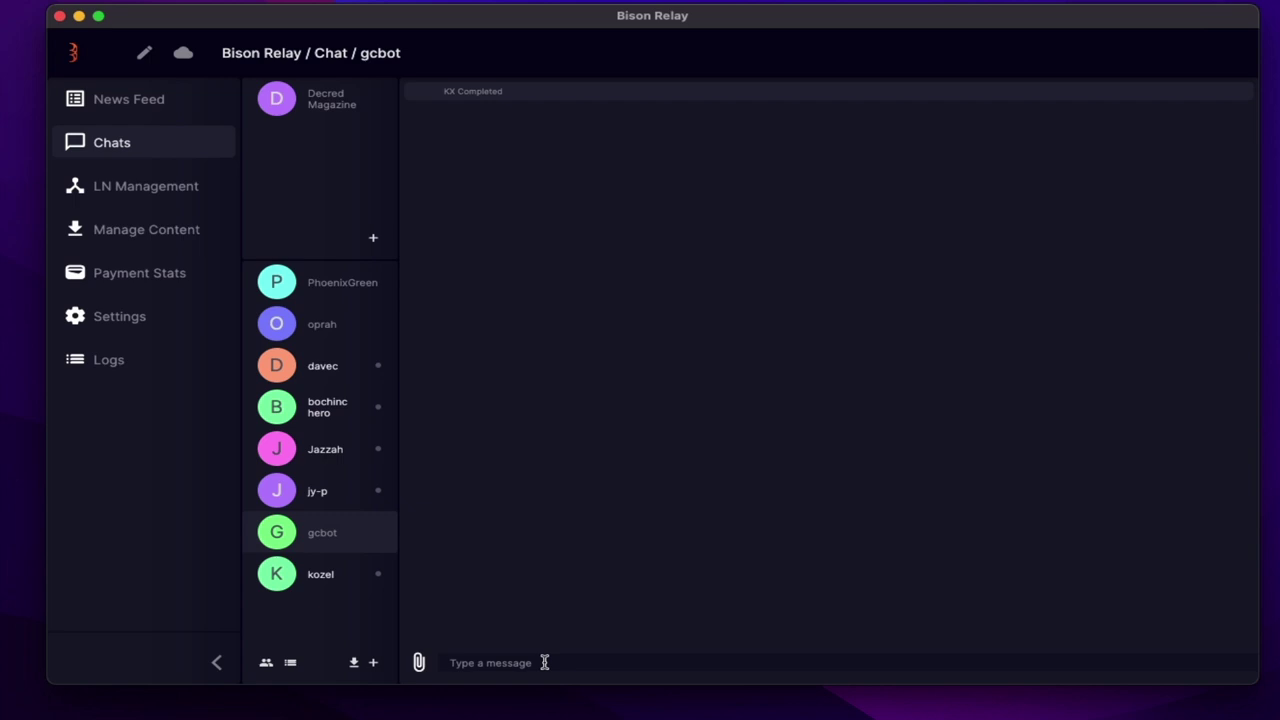
{"action": "left_click", "coordinate": [544, 662]}
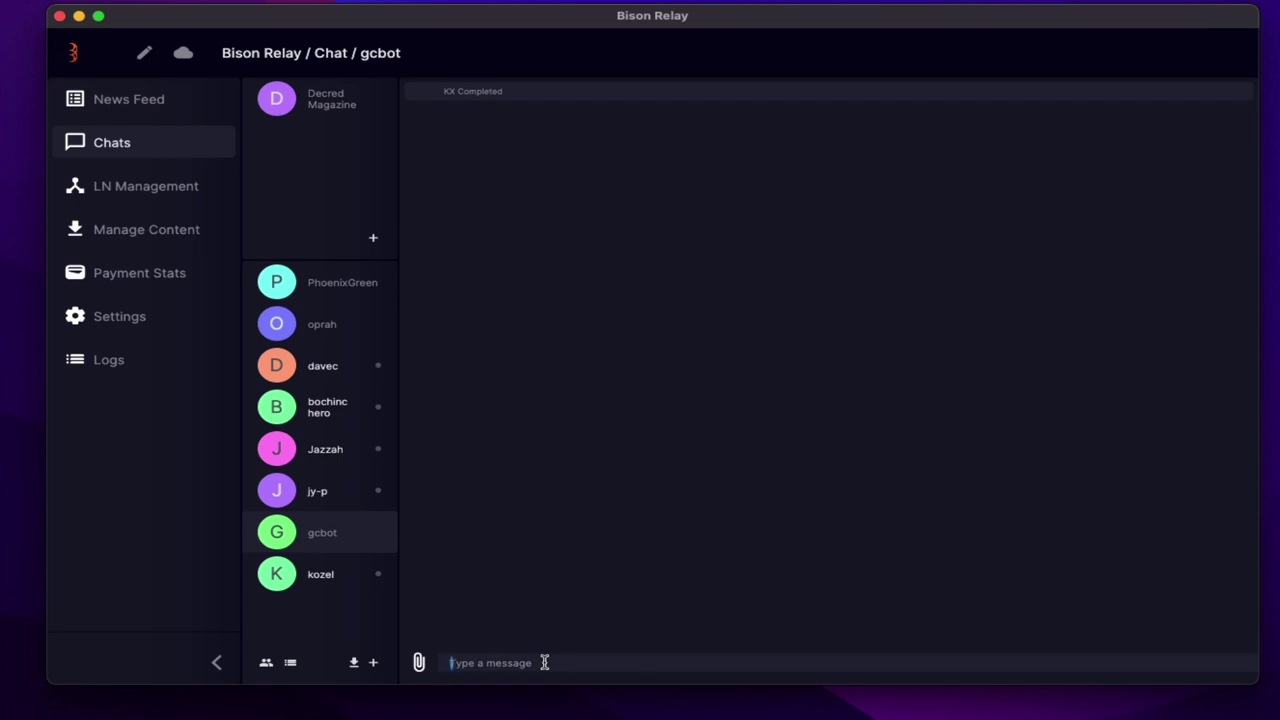
{"action": "type", "text": "list"}
{"action": "key", "text": "Return"}
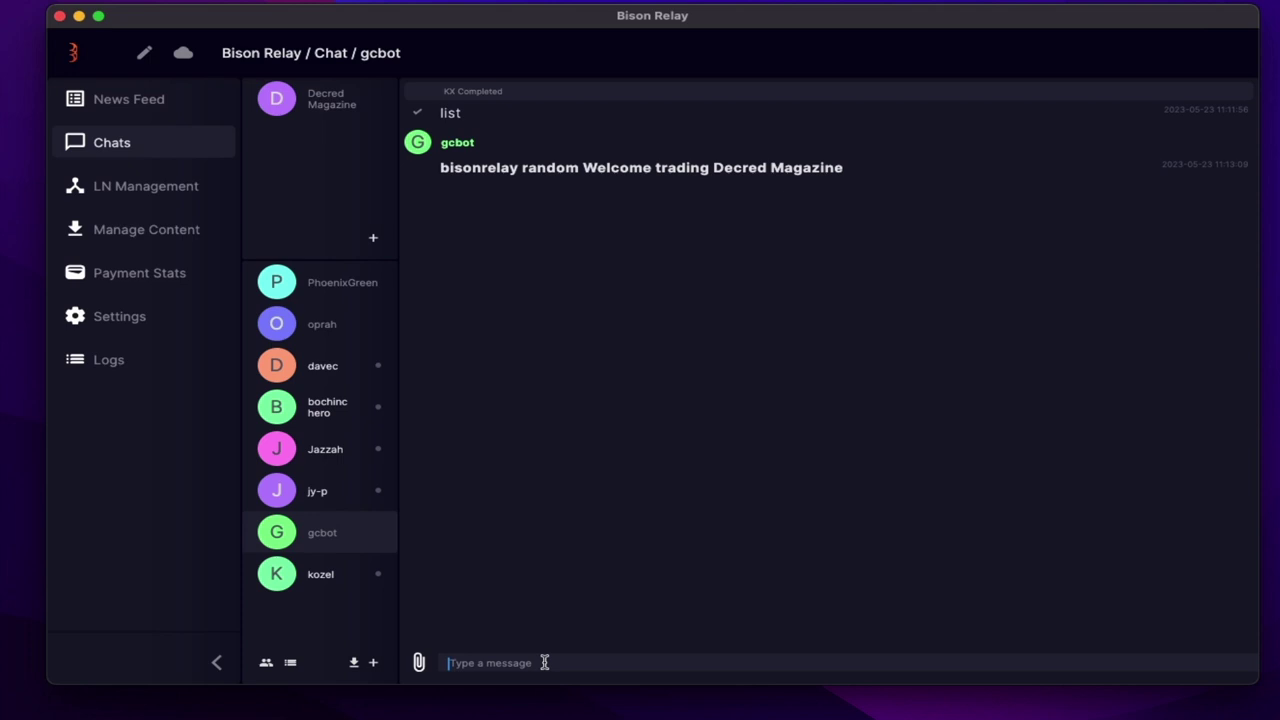
Send 'invite Welcome' to gcbot and accept the Welcome group invitation
{"action": "type", "text": "invite Welcome"}
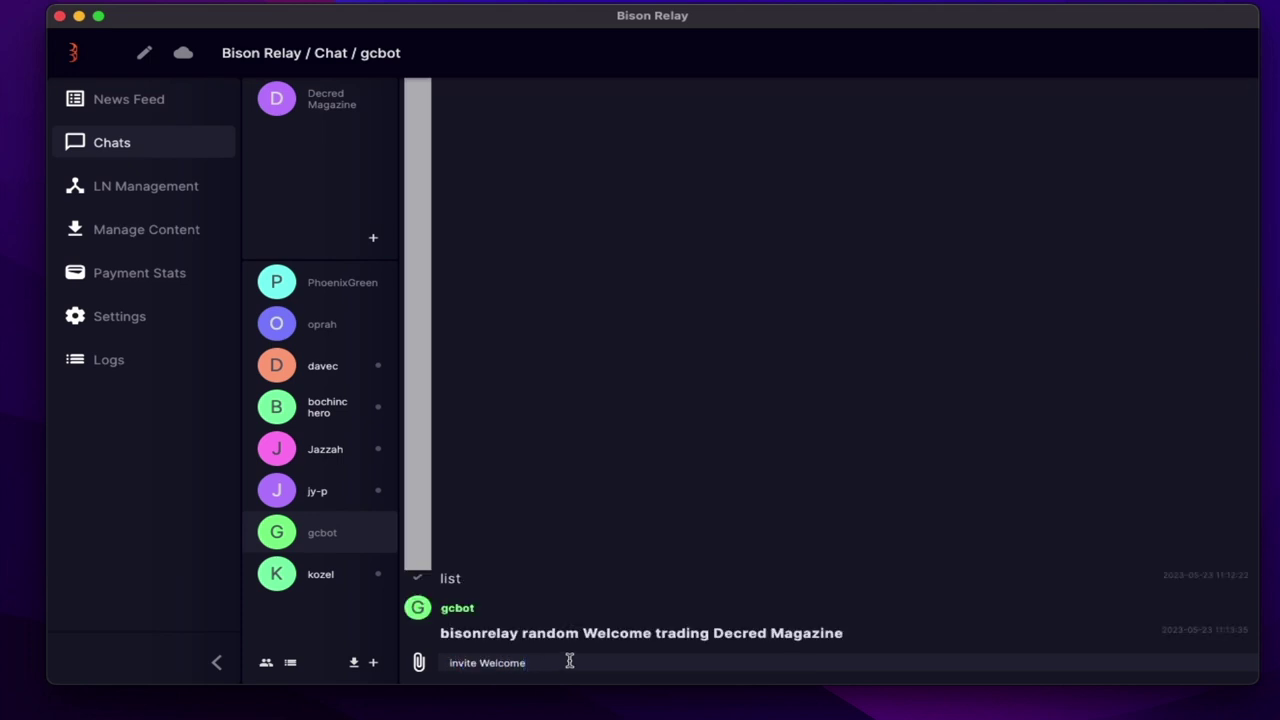
{"action": "key", "text": "Return"}
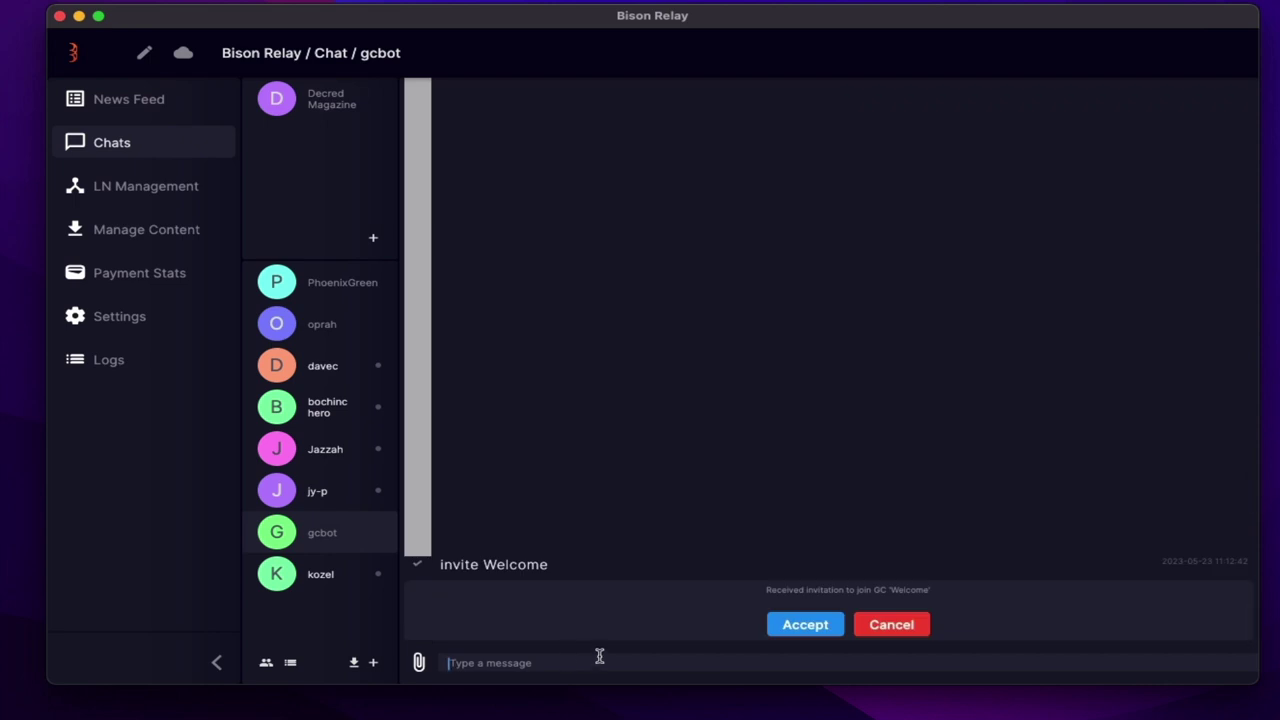
{"action": "left_click", "coordinate": [797, 627]}
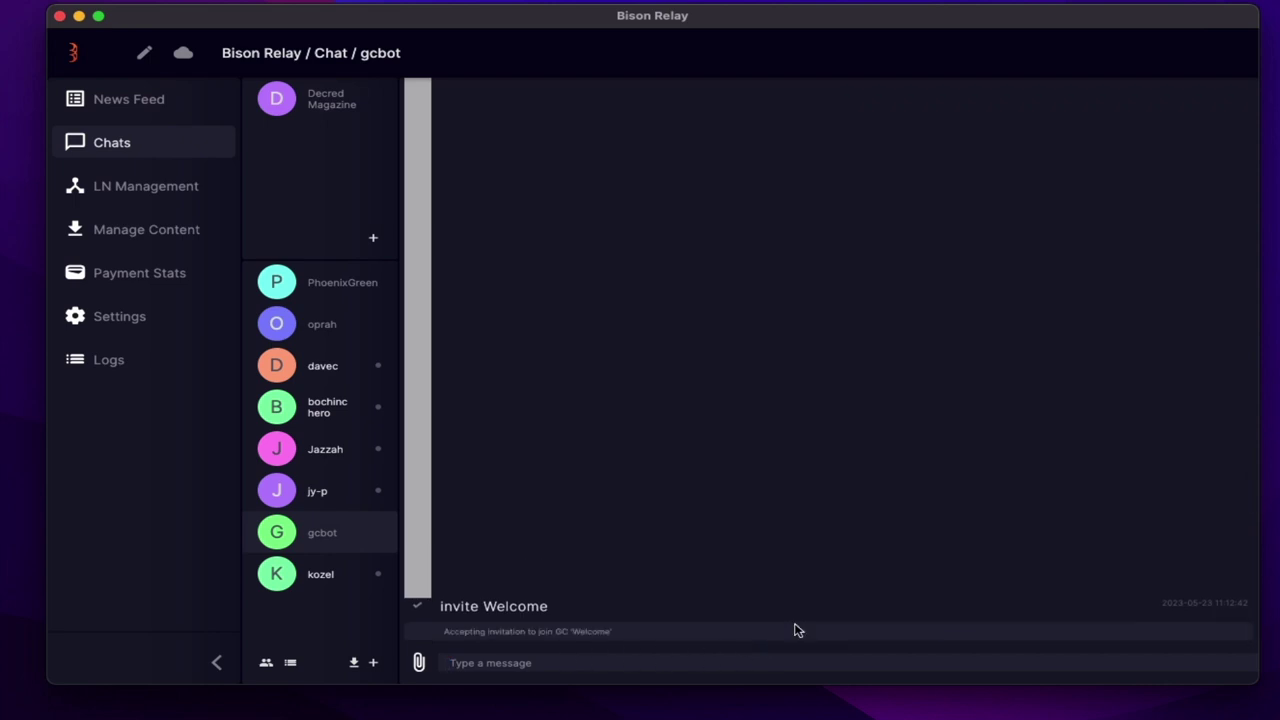